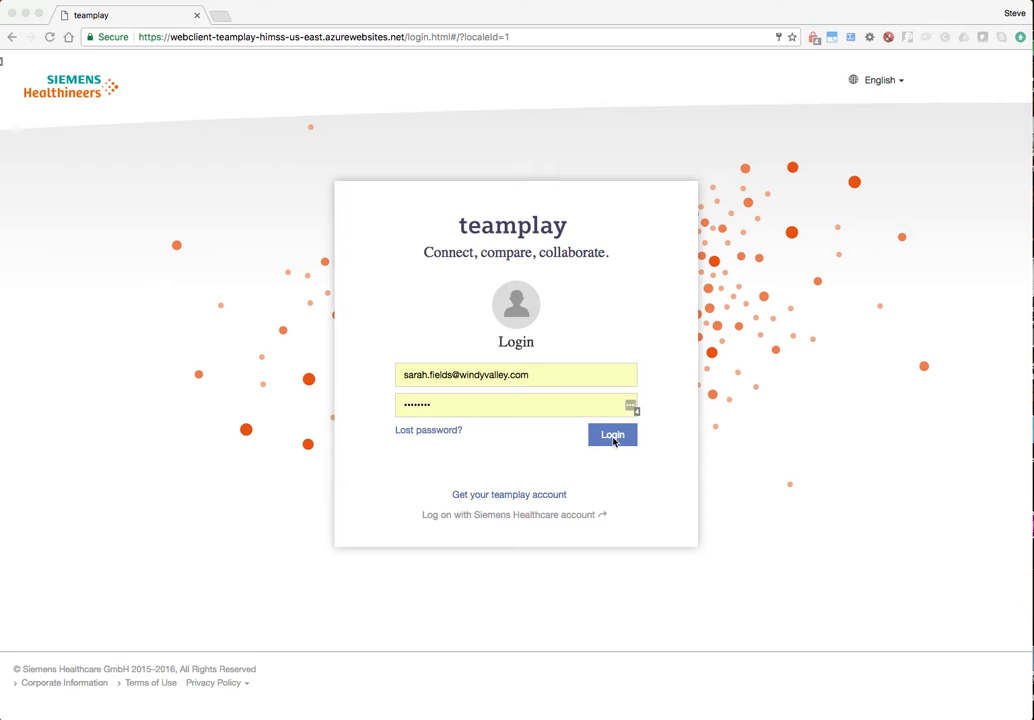
- Log in to teamplay with the prefilled credentials and open the Images core app
left_click(614, 440)
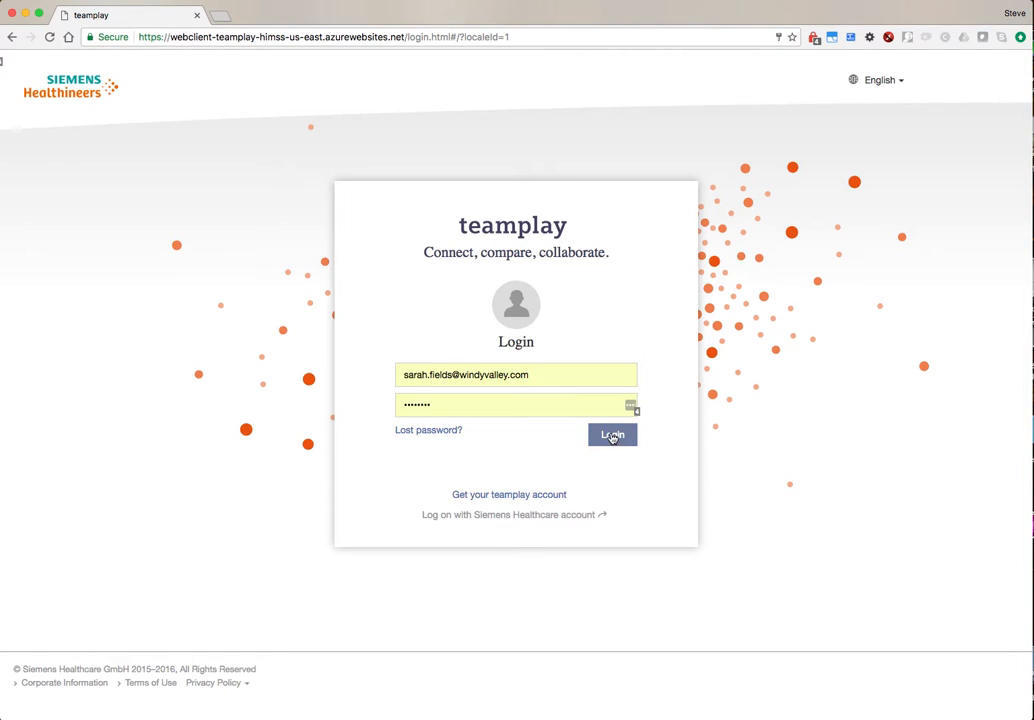
left_click(614, 437)
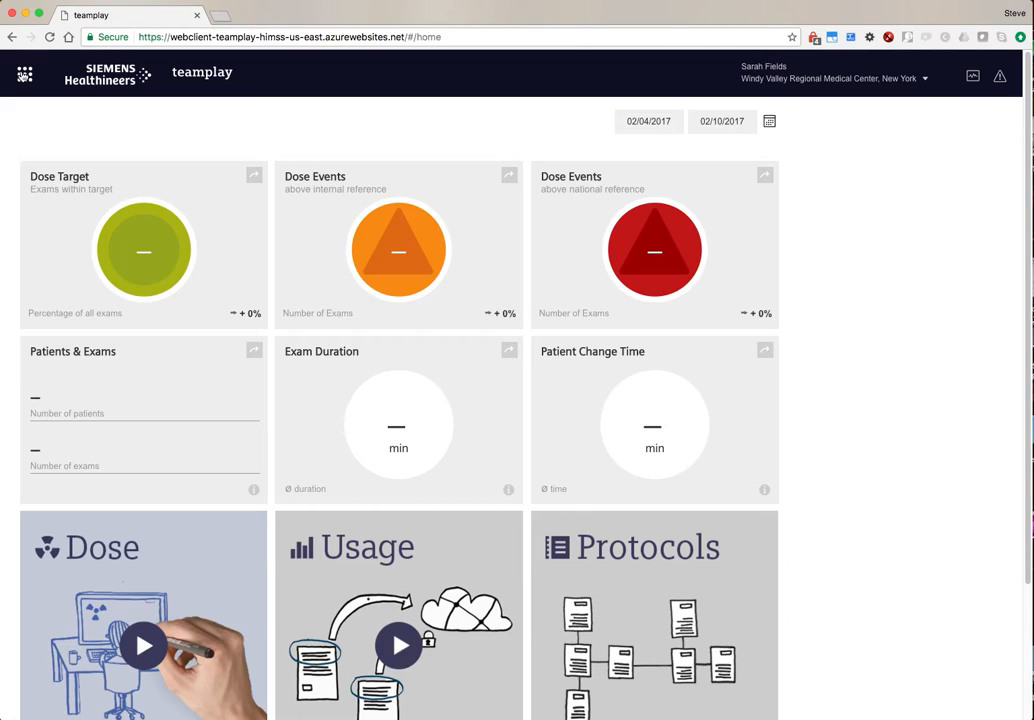
left_click(25, 75)
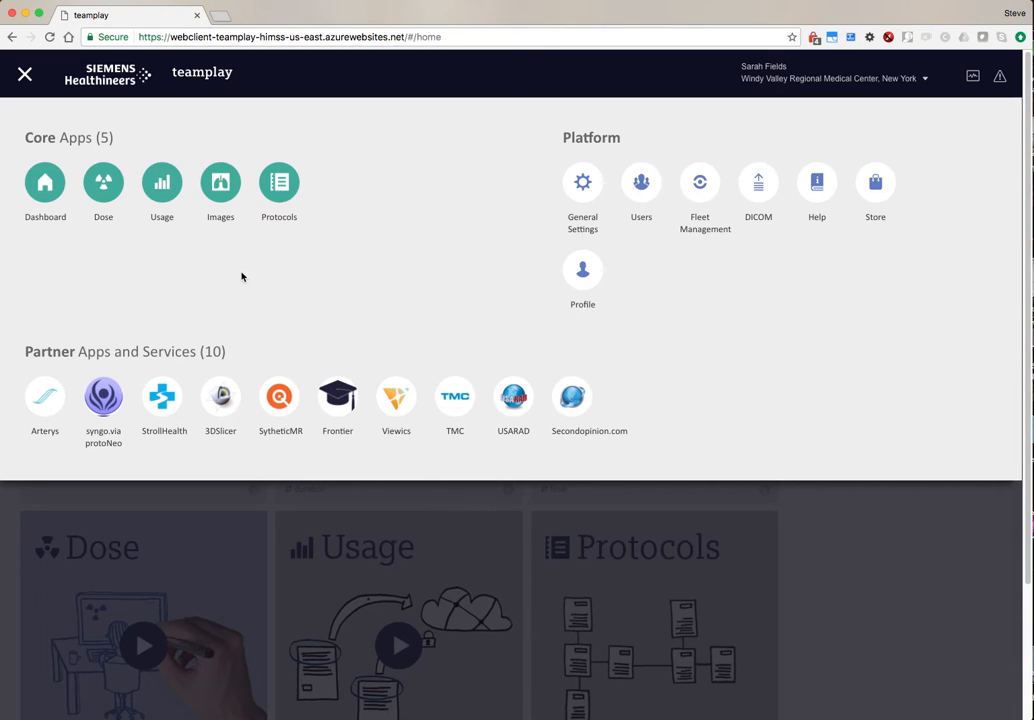
left_click(224, 193)
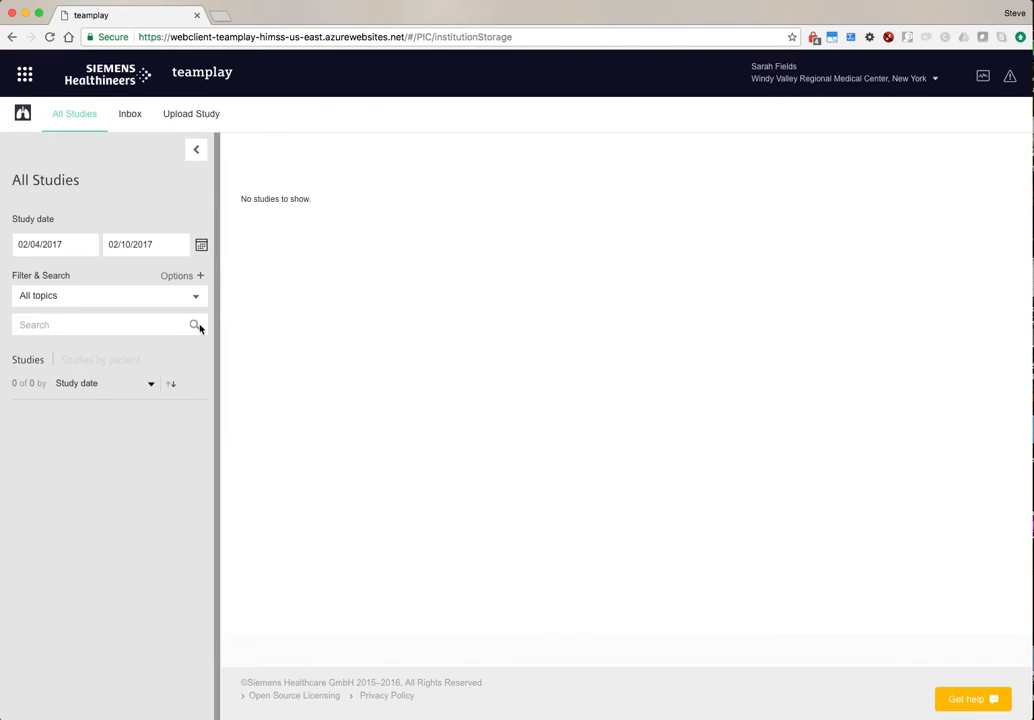
- Set the start of the study date range to 1/1/1 and look through the listed studies
left_click(26, 247)
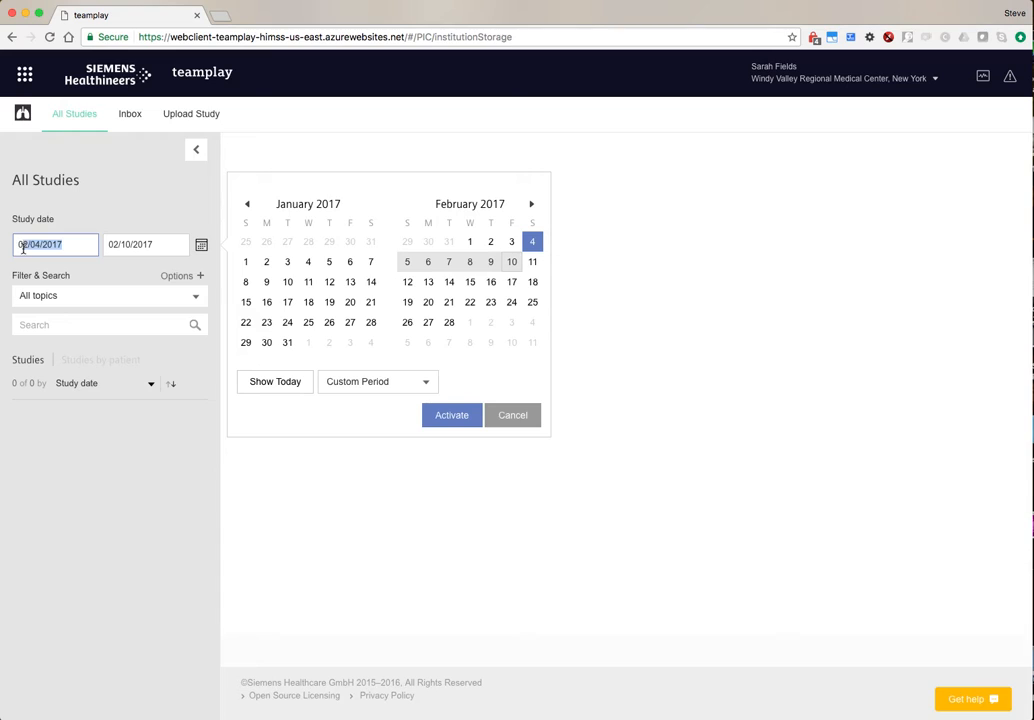
type("1/1/1")
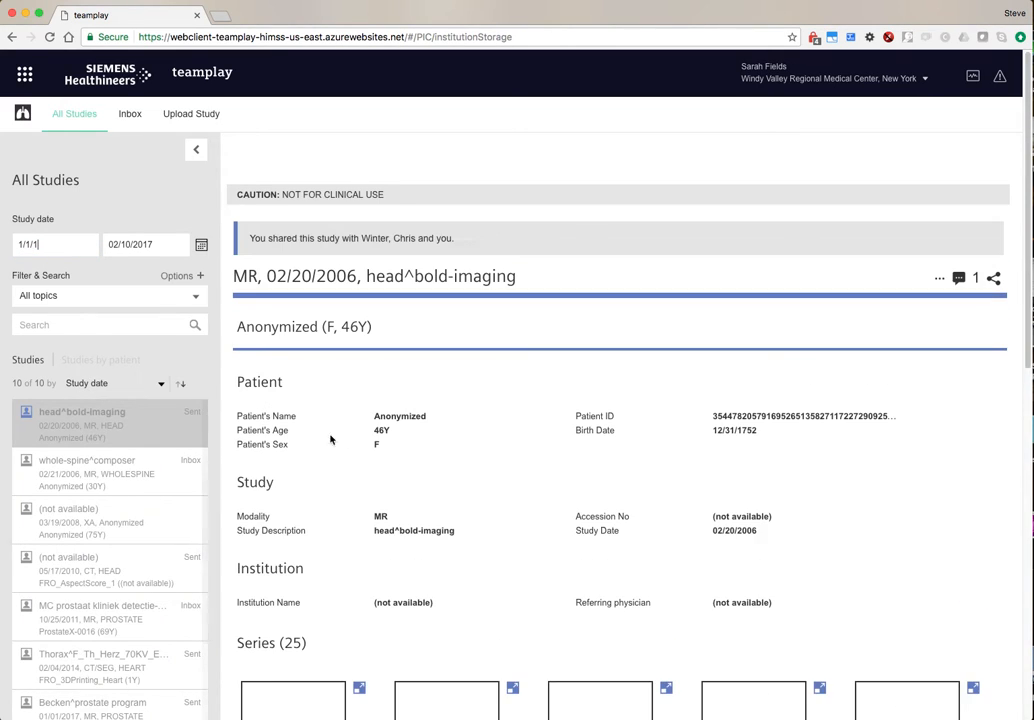
scroll(92, 460, "down", 1)
scroll(92, 462, "down", 3)
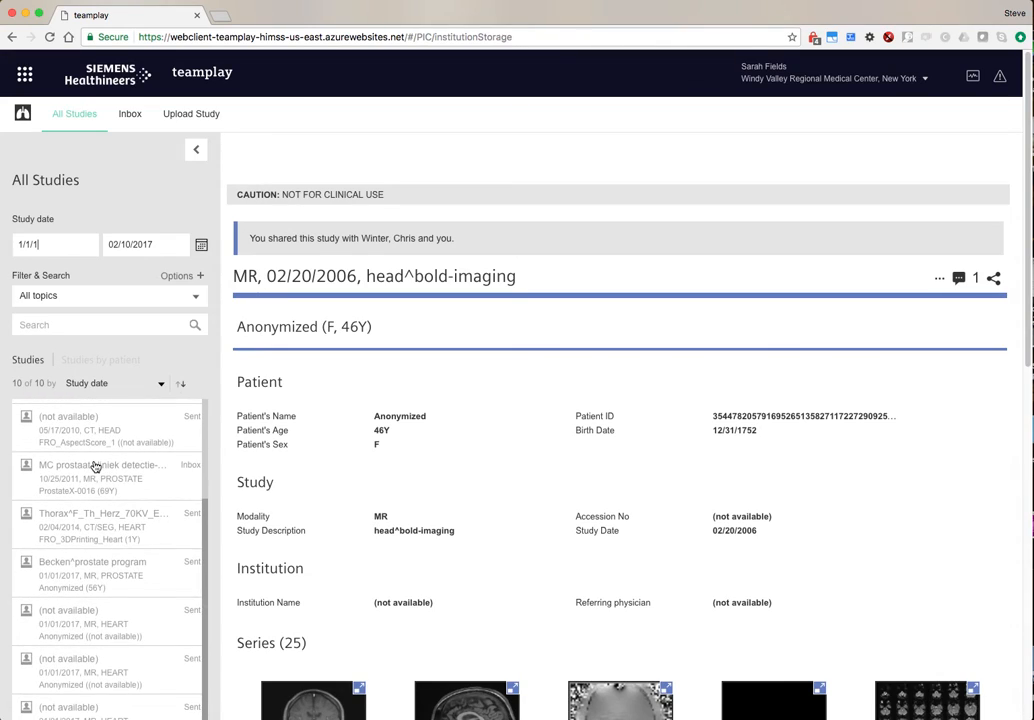
scroll(92, 466, "up", 4)
- Search the studies for "prostate" and open the MC prostaat kliniek detectie study dated 10/25/2011
left_click(81, 323)
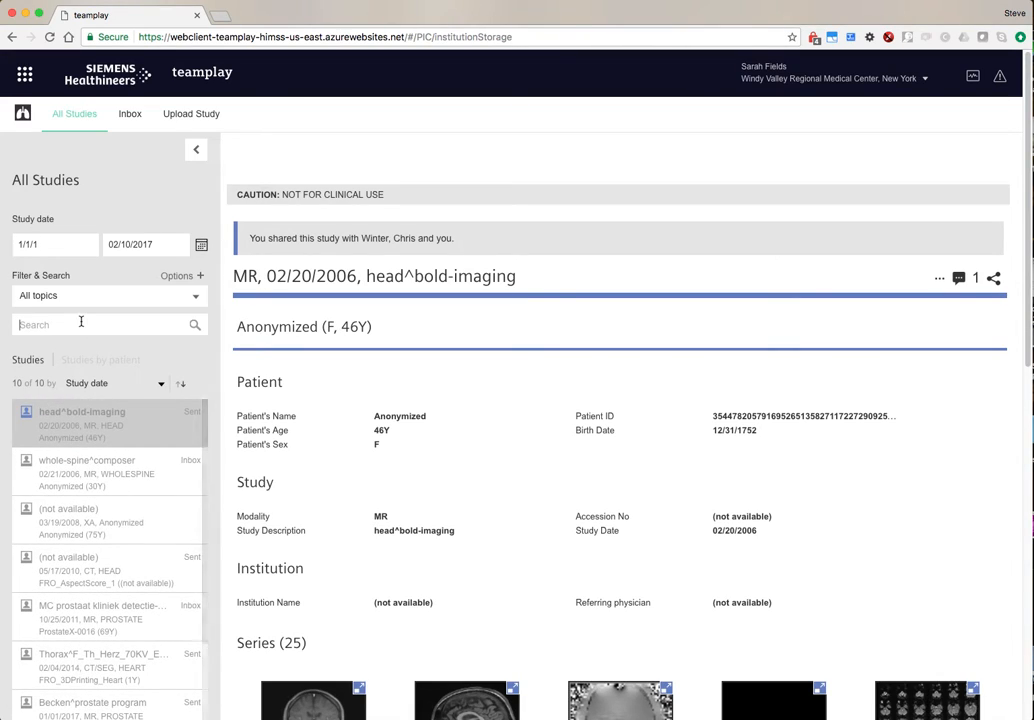
type("pros")
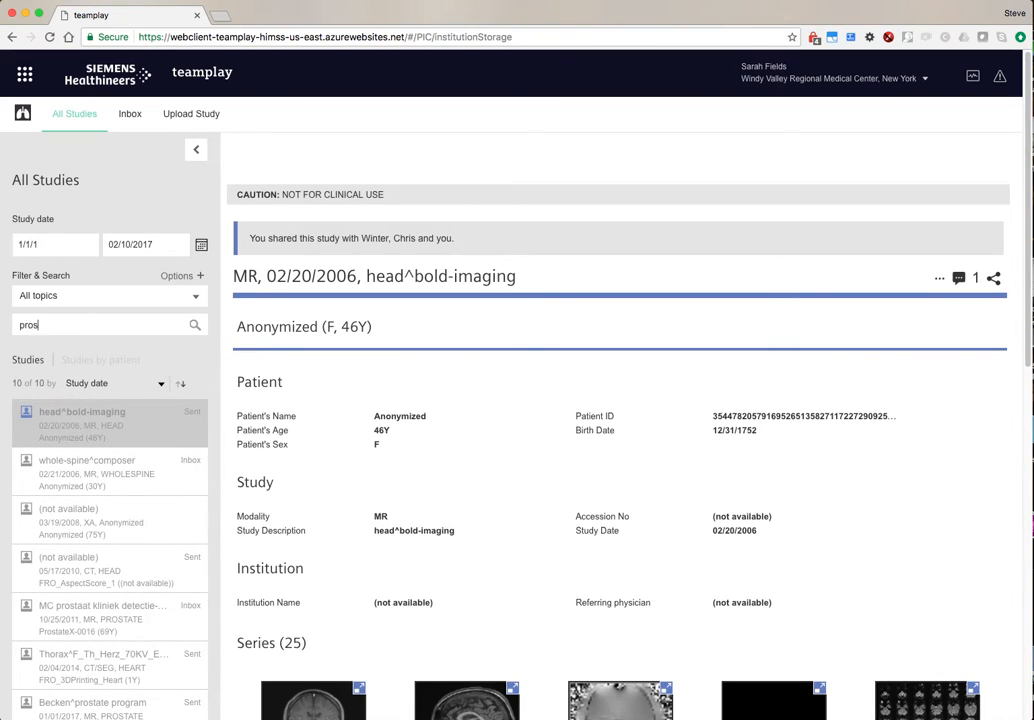
type("tate")
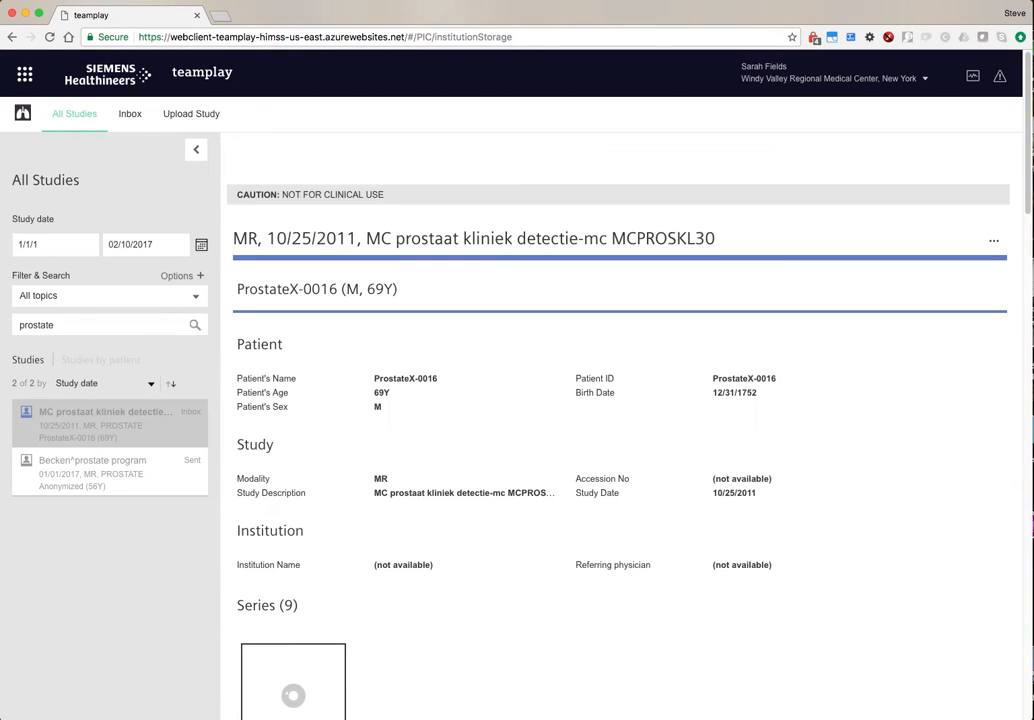
left_click(126, 466)
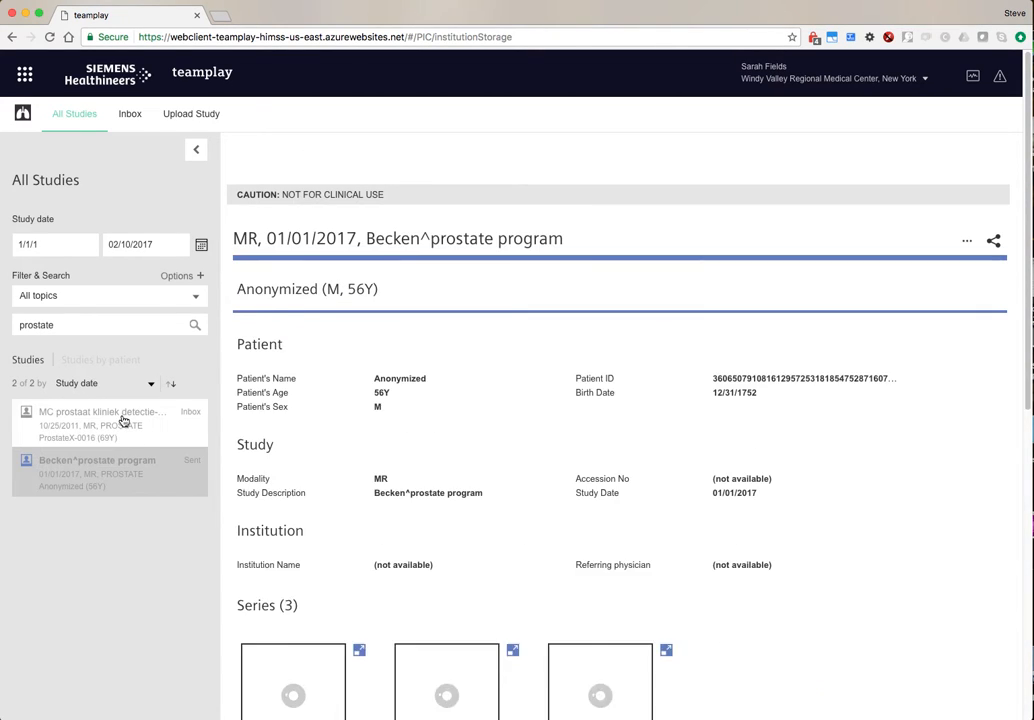
left_click(124, 421)
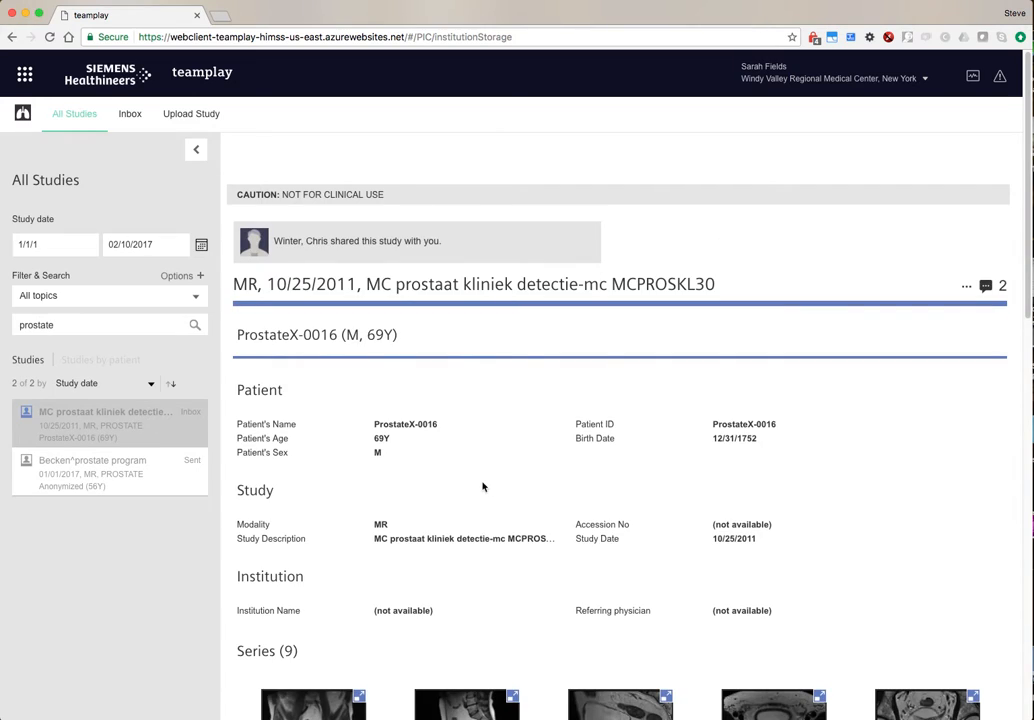
- Read the comments and dataset acknowledgment of the prostate study, then return to its image series
scroll(478, 487, "down", 8)
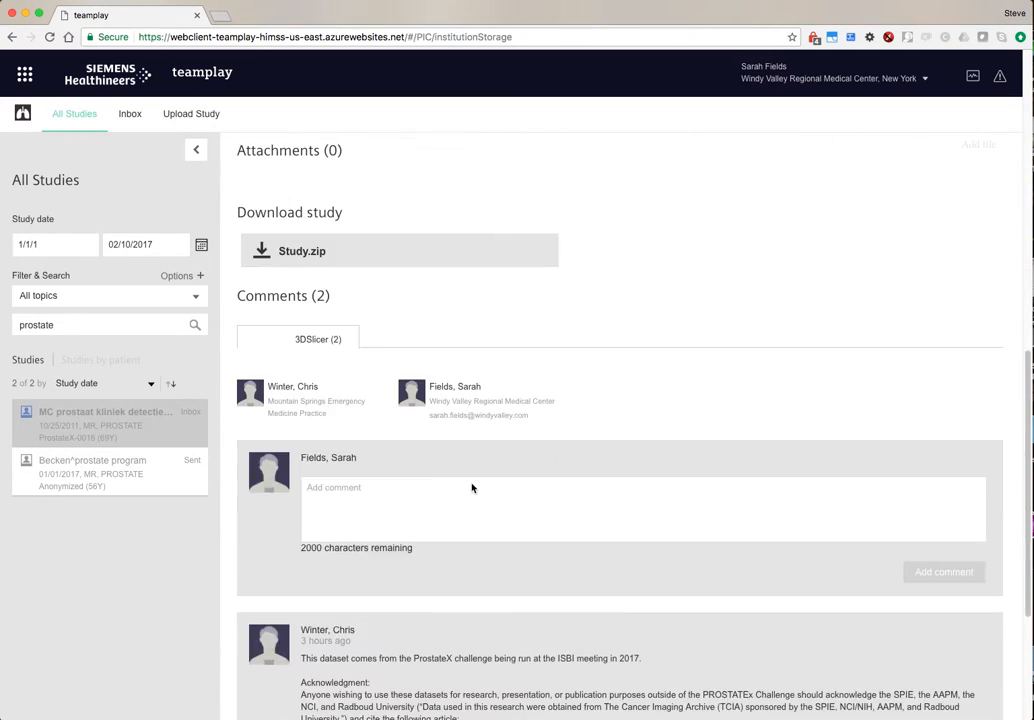
scroll(472, 487, "down", 3)
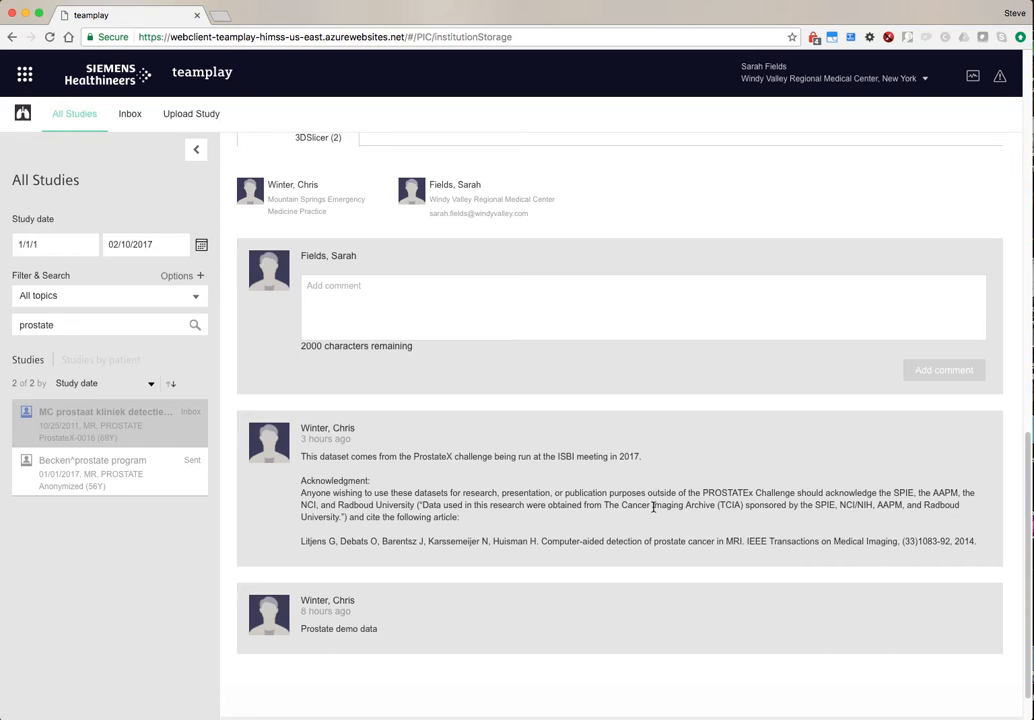
scroll(505, 507, "up", 5)
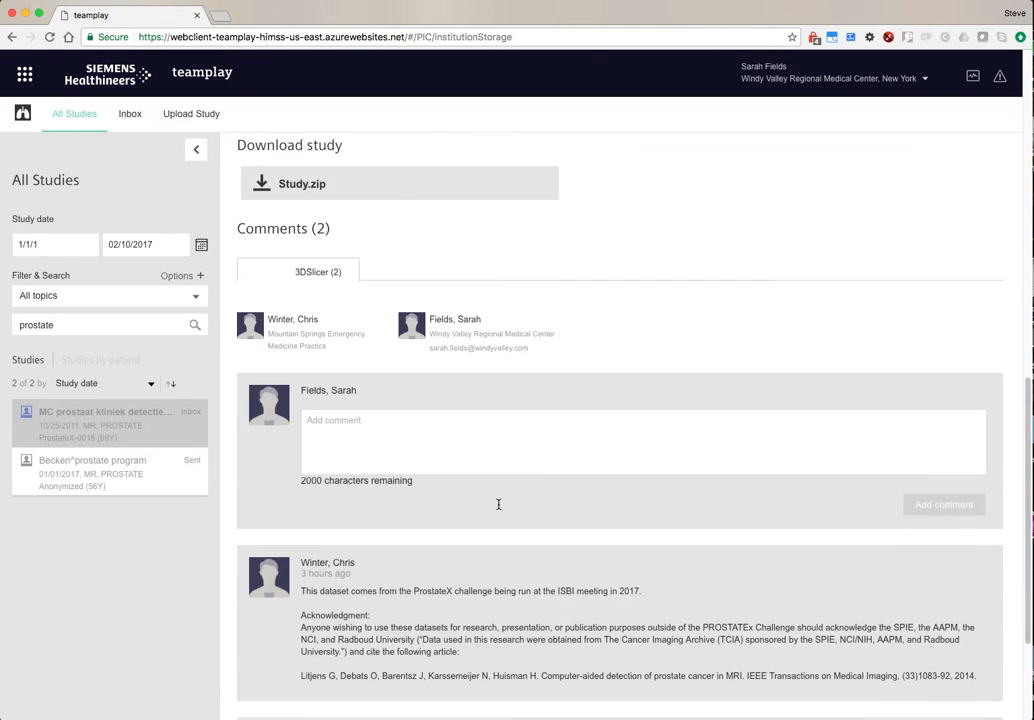
scroll(498, 504, "down", 3)
scroll(417, 531, "up", 3)
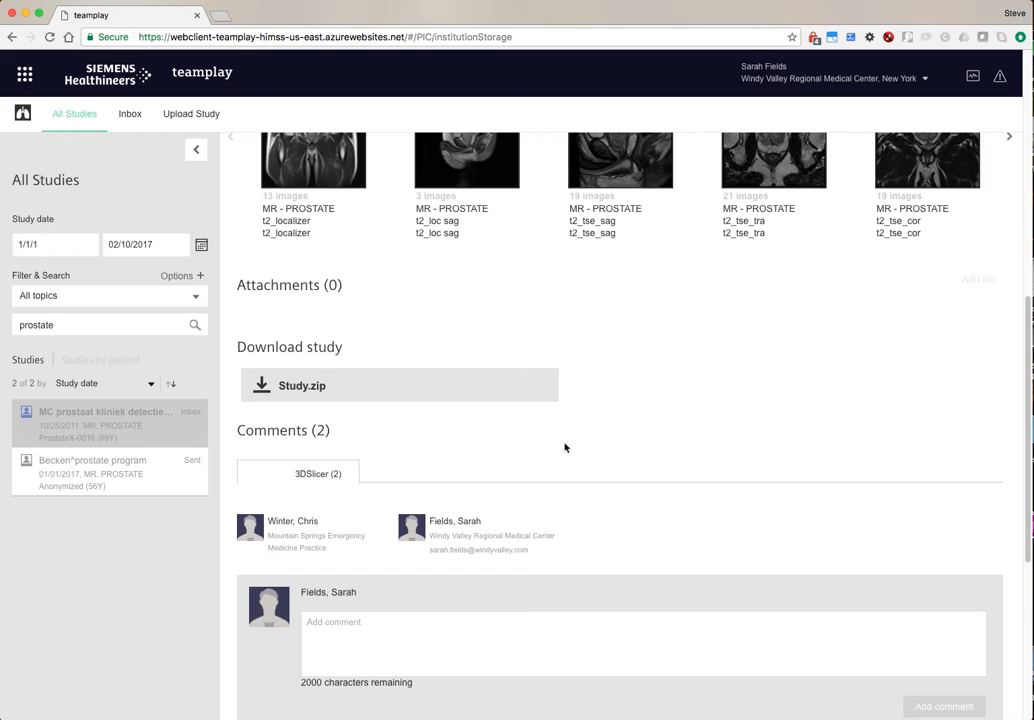
scroll(565, 447, "up", 4)
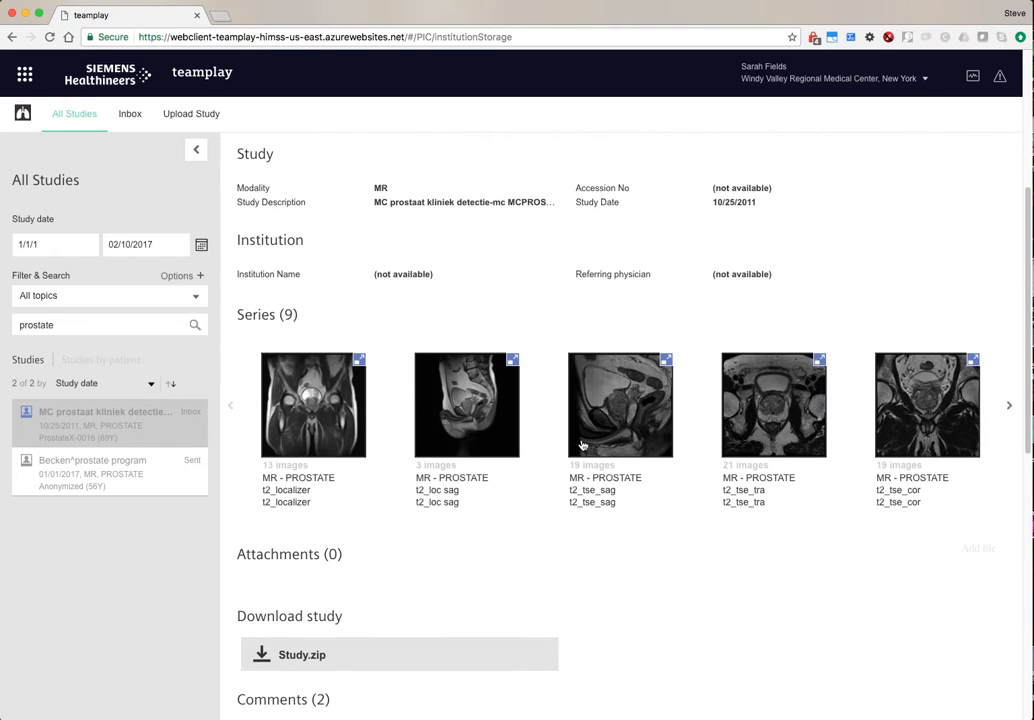
- Open the t2_tse_tra series in the study's image viewer and browse through its slices around the prostate
left_click(800, 422)
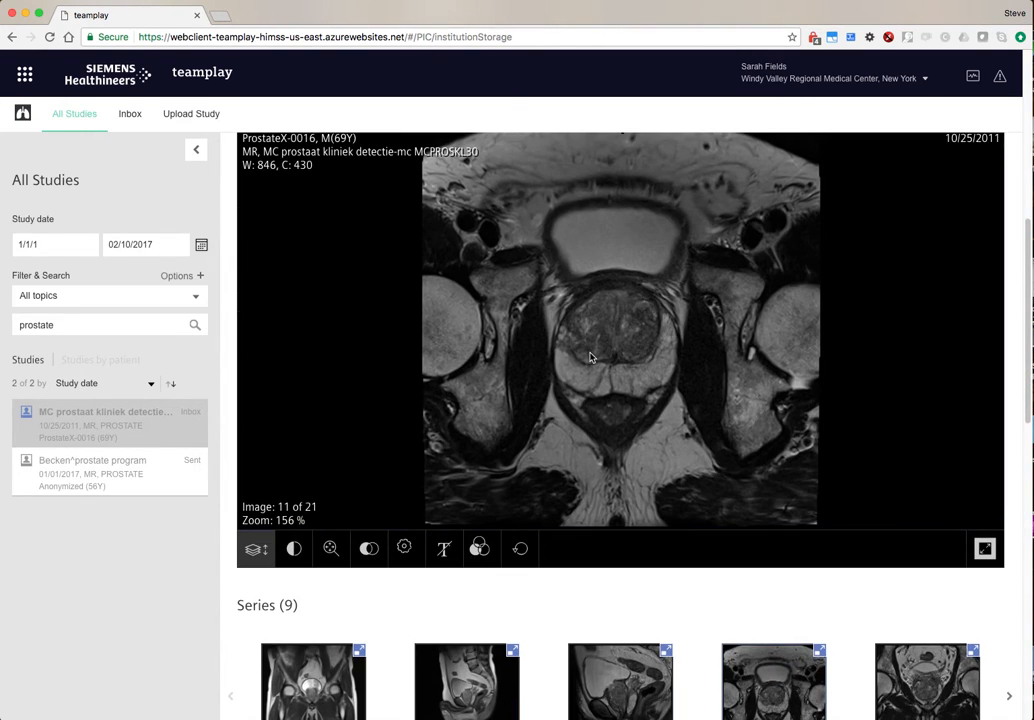
scroll(590, 360, "up", 7)
scroll(598, 362, "down", 12)
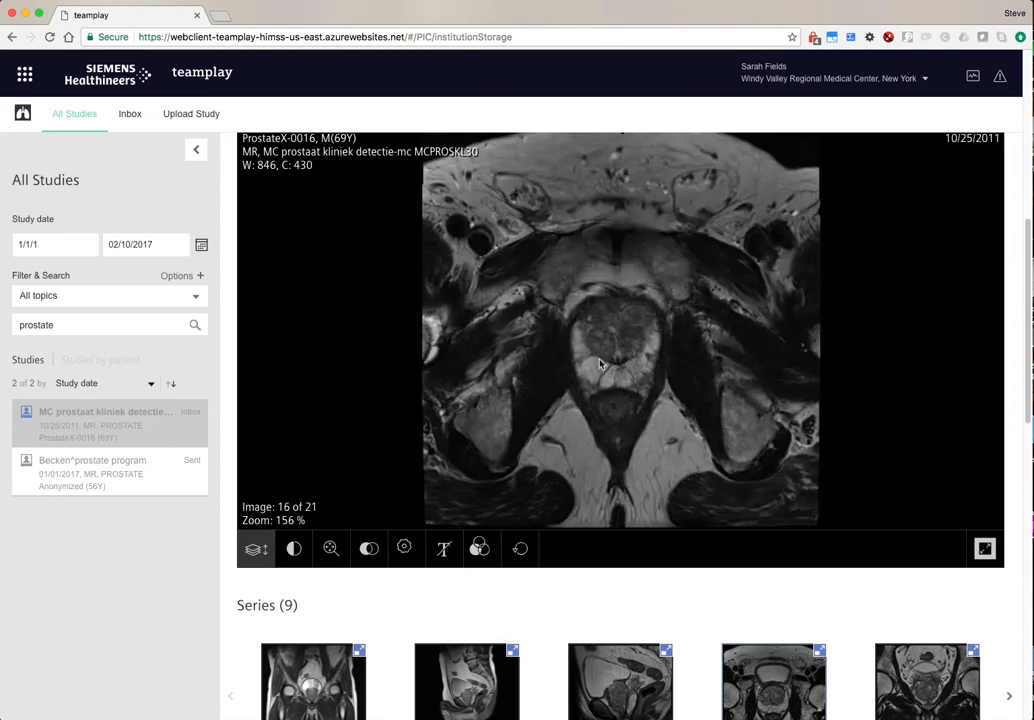
scroll(601, 364, "up", 7)
scroll(608, 366, "down", 3)
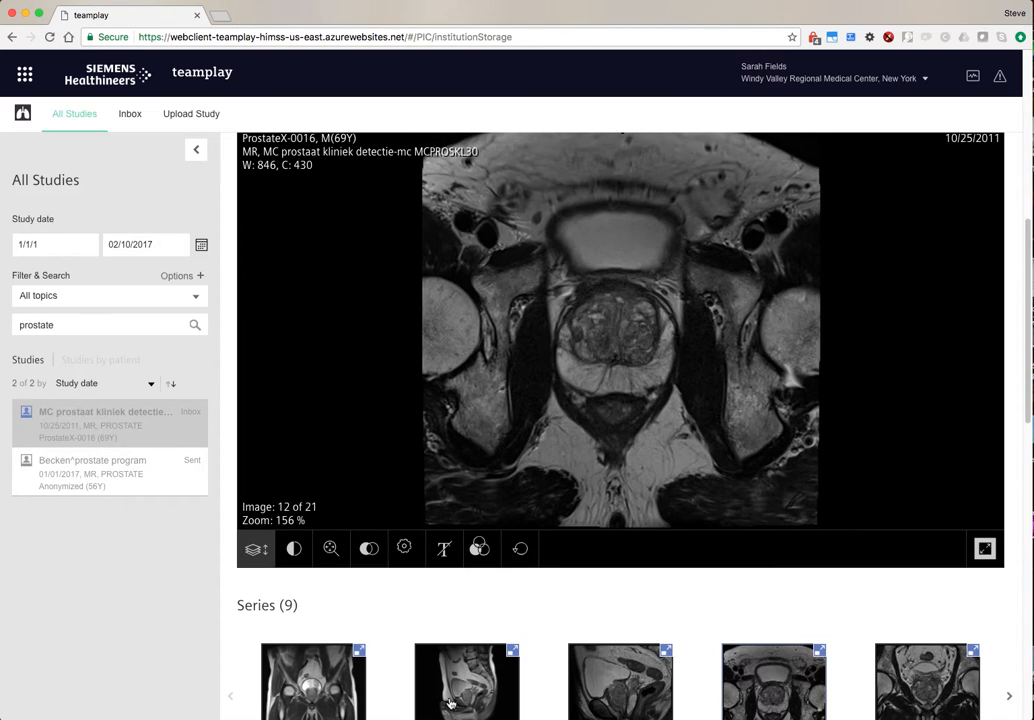
left_click(479, 548)
scroll(594, 373, "up", 4)
scroll(594, 373, "down", 8)
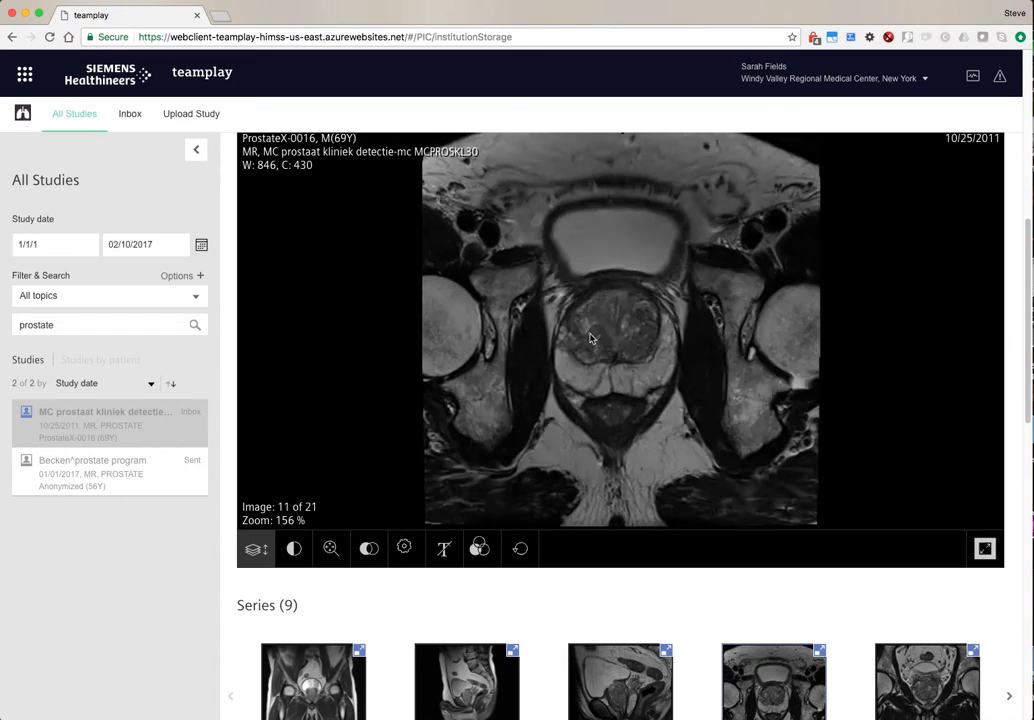
scroll(585, 365, "up", 3)
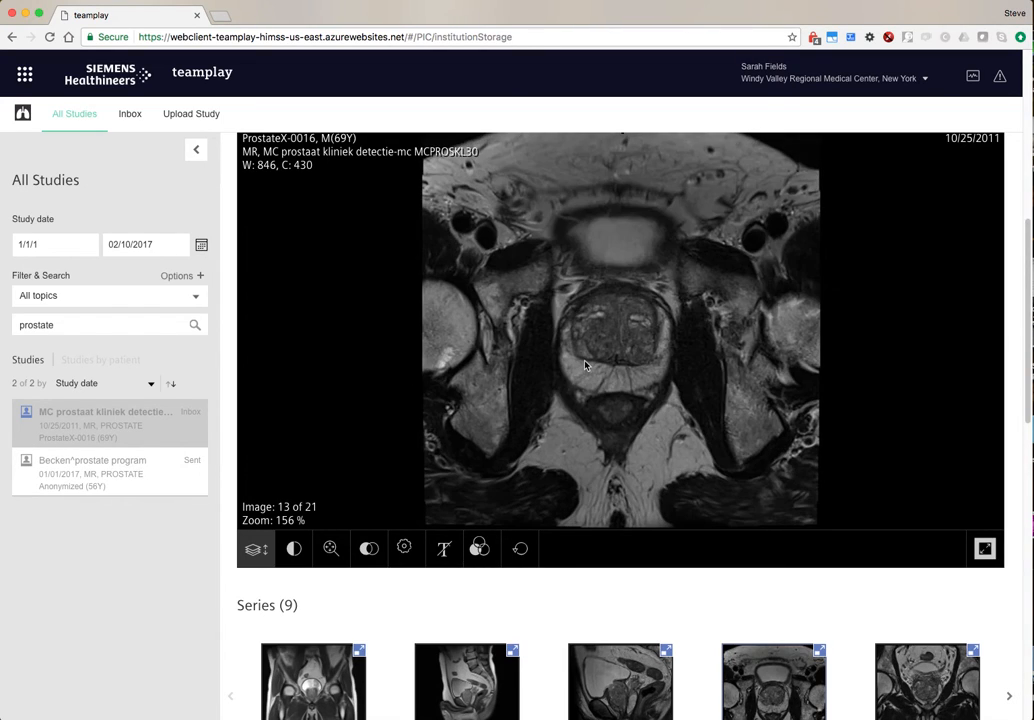
- Open the MC prostaat kliniek detectie study in 3DSlicer
scroll(219, 487, "up", 4)
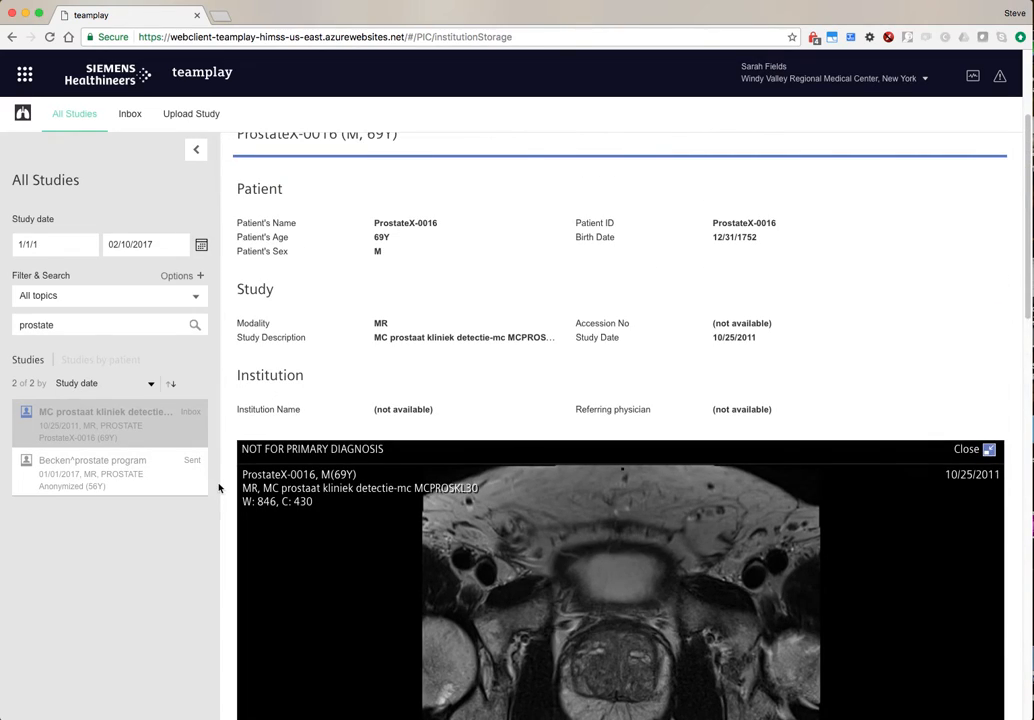
scroll(219, 487, "up", 3)
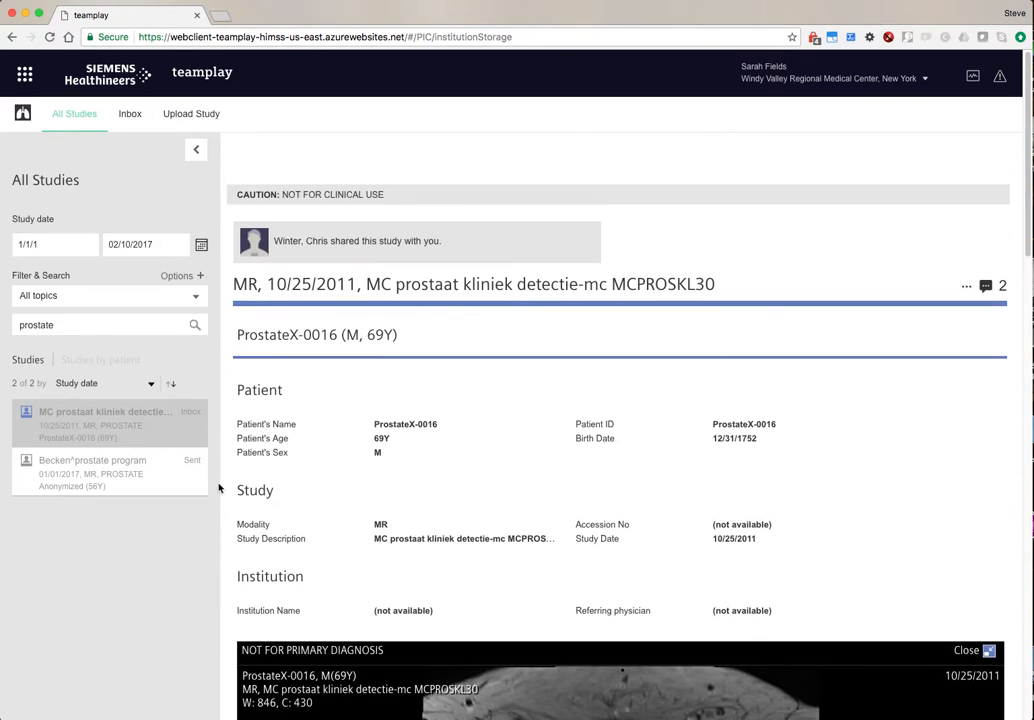
left_click(966, 287)
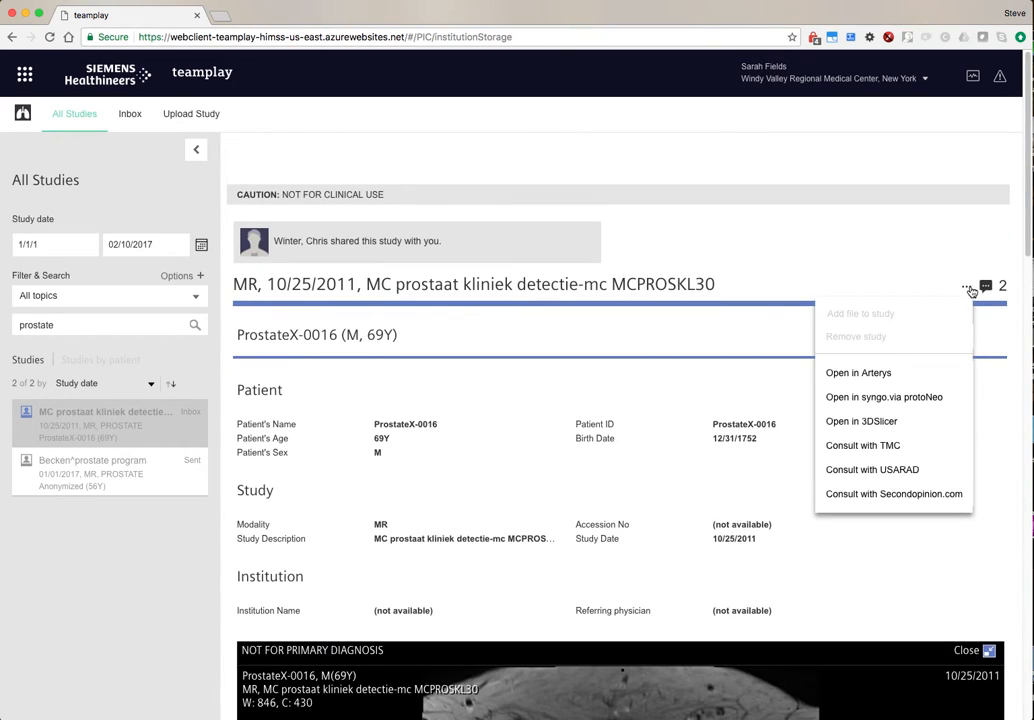
left_click(853, 425)
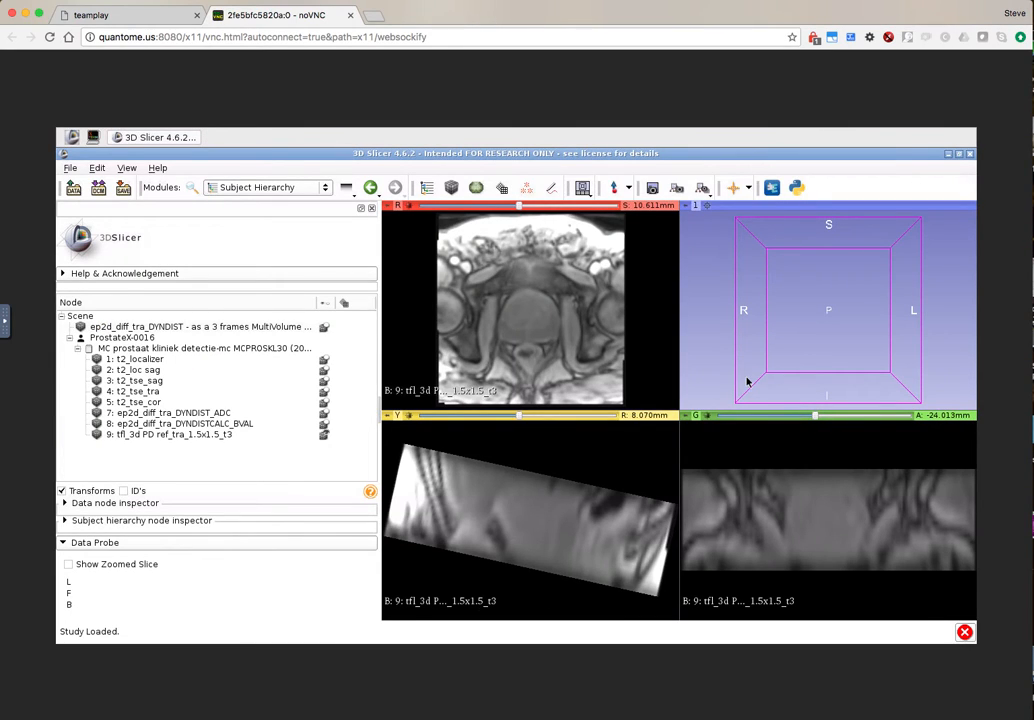
- Hide the tfl_3d PD ref_tra_1.5x1.5_t3 volume and display the t2_tse_sag volume in the slice views
left_click(324, 436)
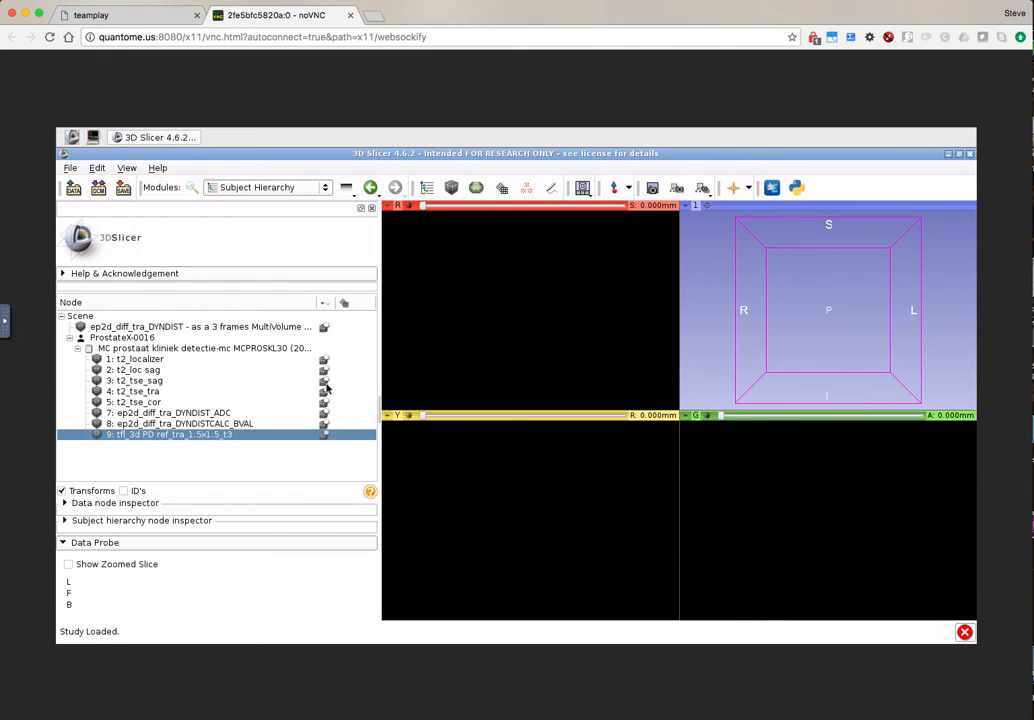
left_click(324, 381)
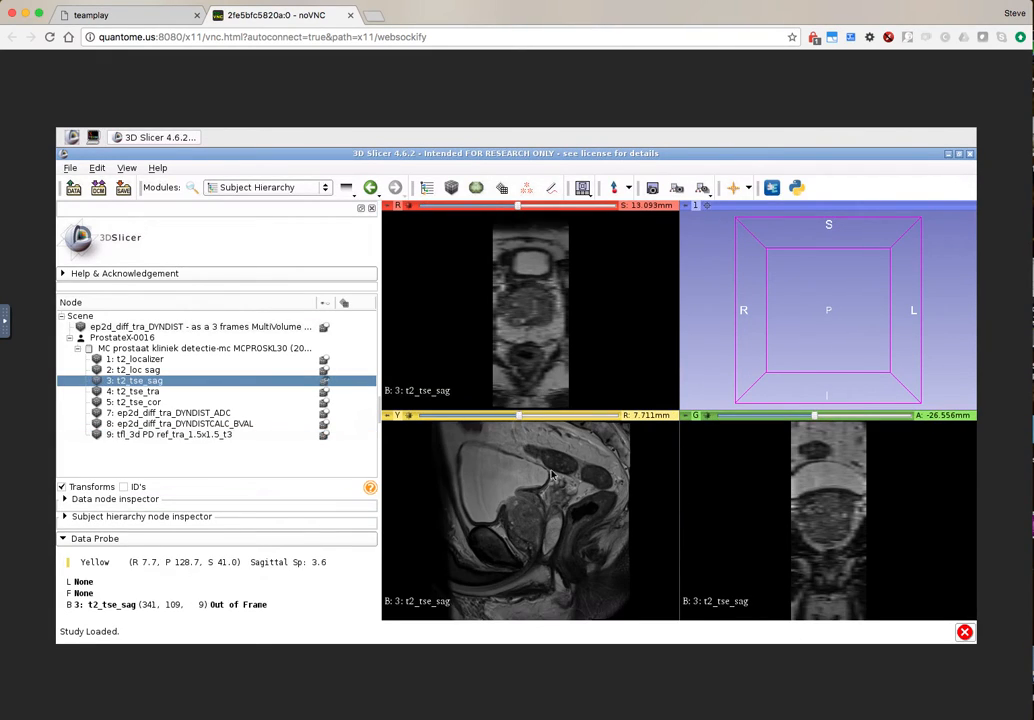
- Zoom the sagittal view in on the prostate at about R 9.3 mm and align the other slice views to a point in it
scroll(545, 481, "down", 1)
scroll(545, 481, "down", 3)
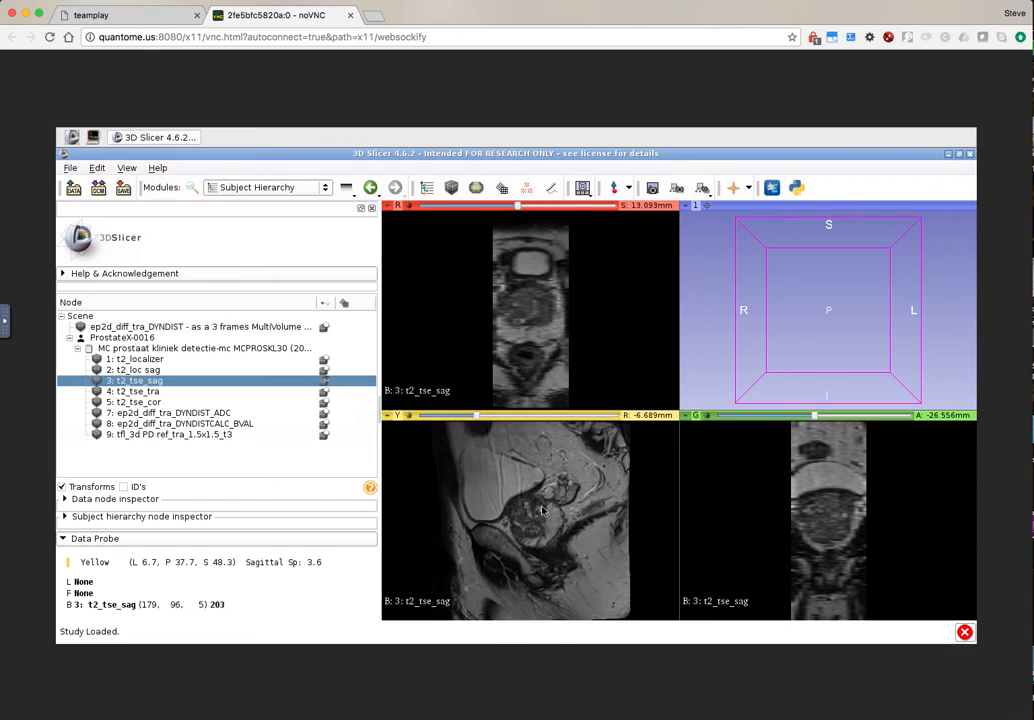
right_click_drag(542, 530, 560, 575)
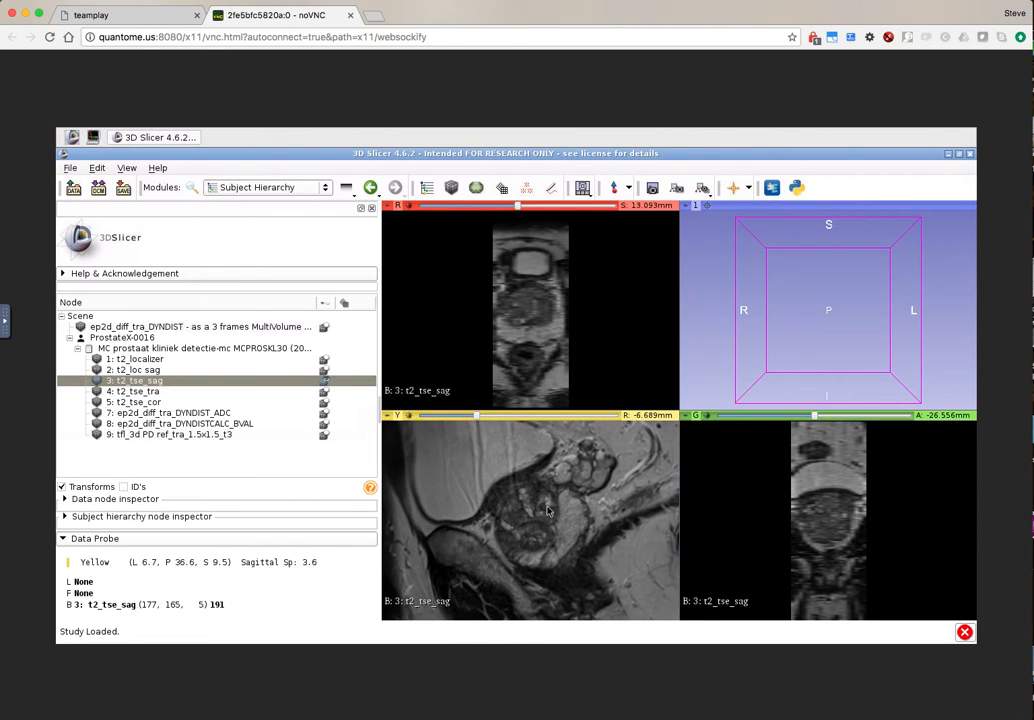
left_click_drag(480, 416, 527, 440)
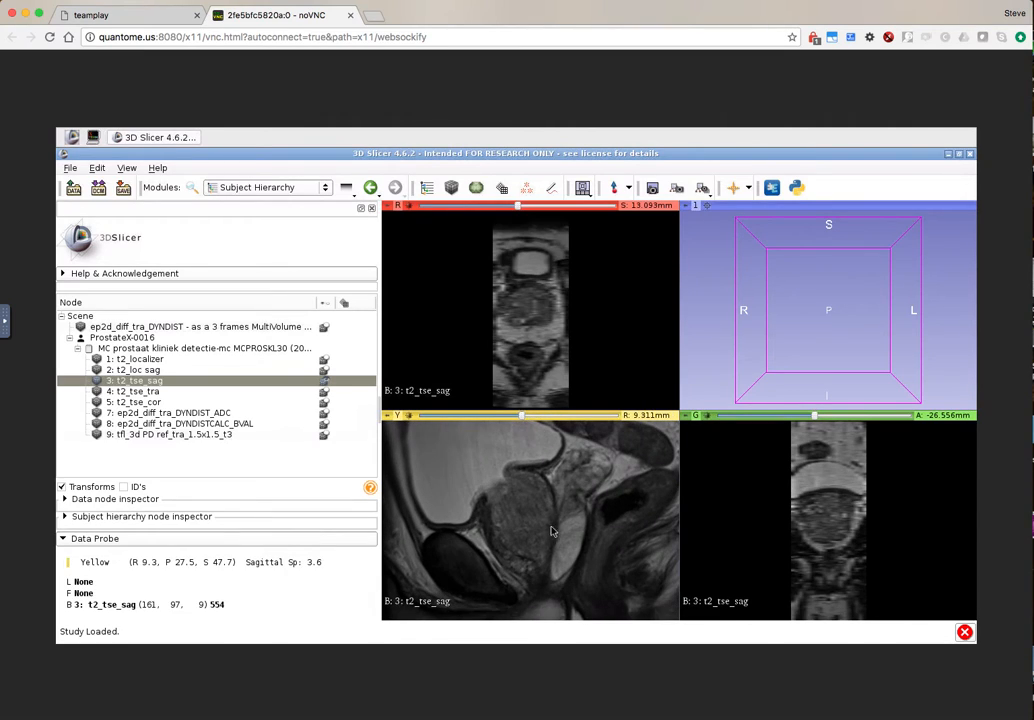
key("shift")
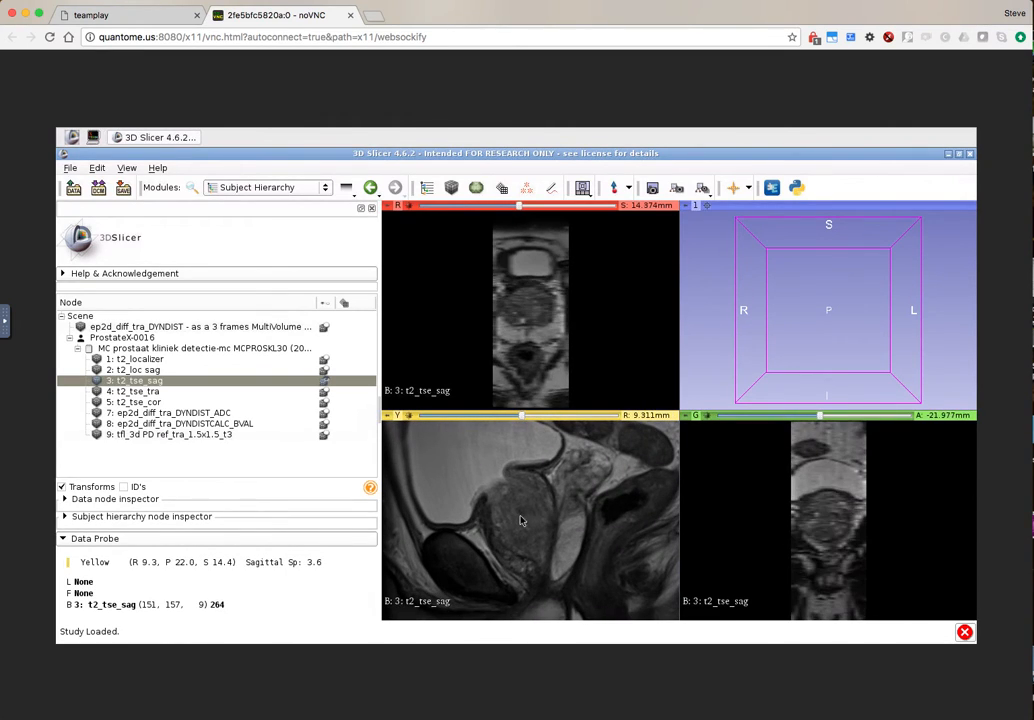
- Show the t2_tse_cor volume in the coronal view, zoom in on the prostate and align its slice to about A -34.5 mm
mouse_move(686, 418)
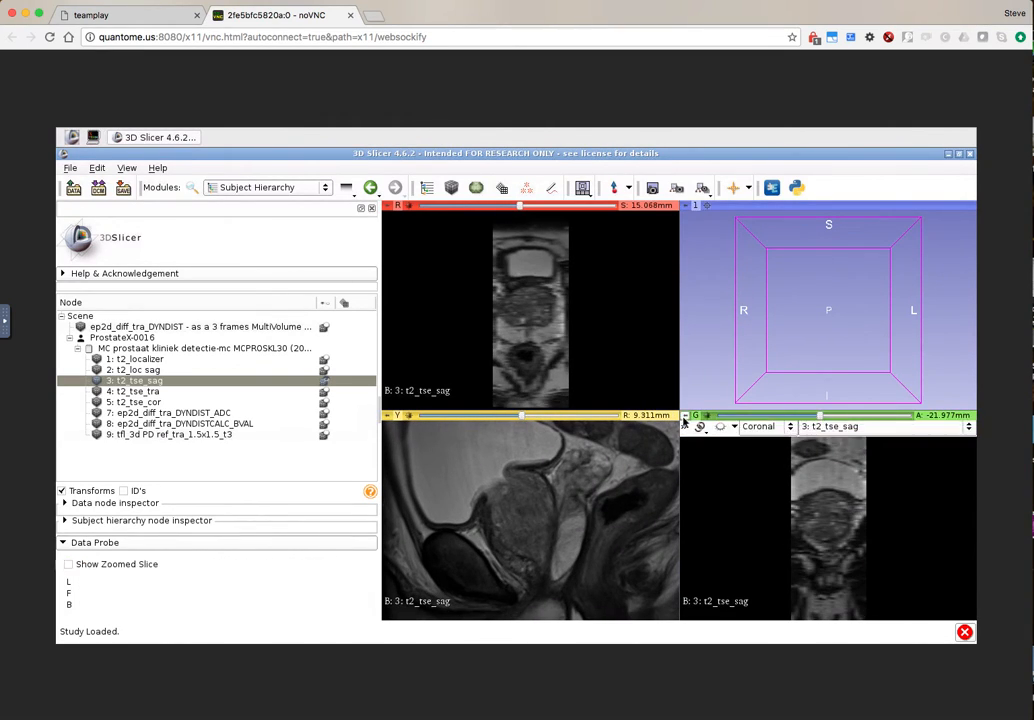
left_click(815, 431)
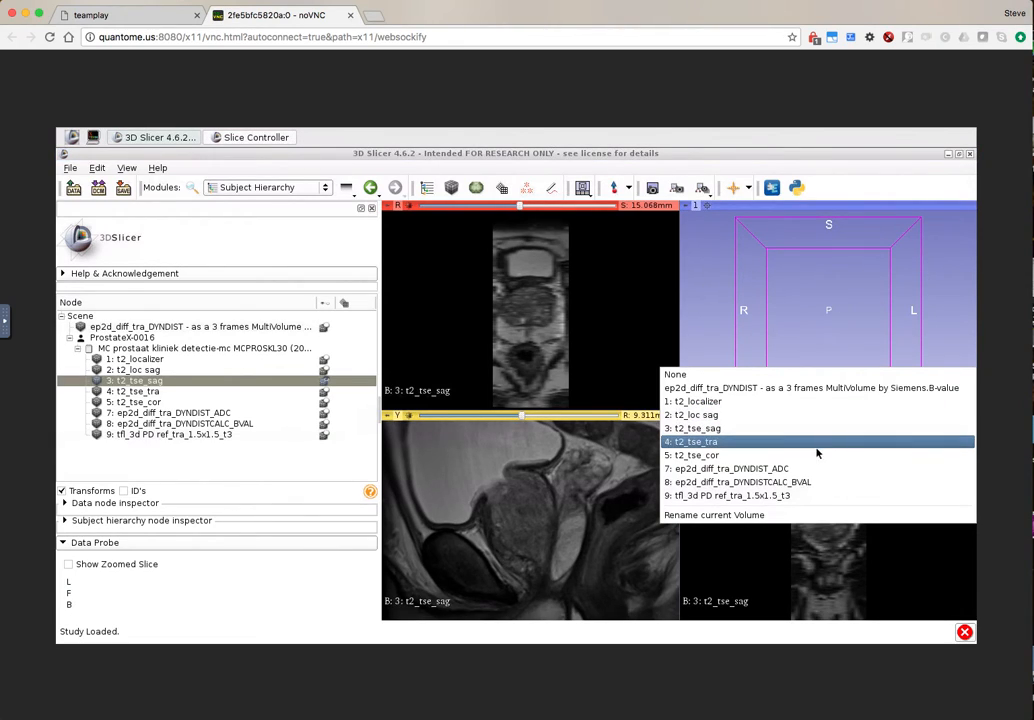
left_click(816, 455)
right_click_drag(831, 463, 839, 566)
key("shift")
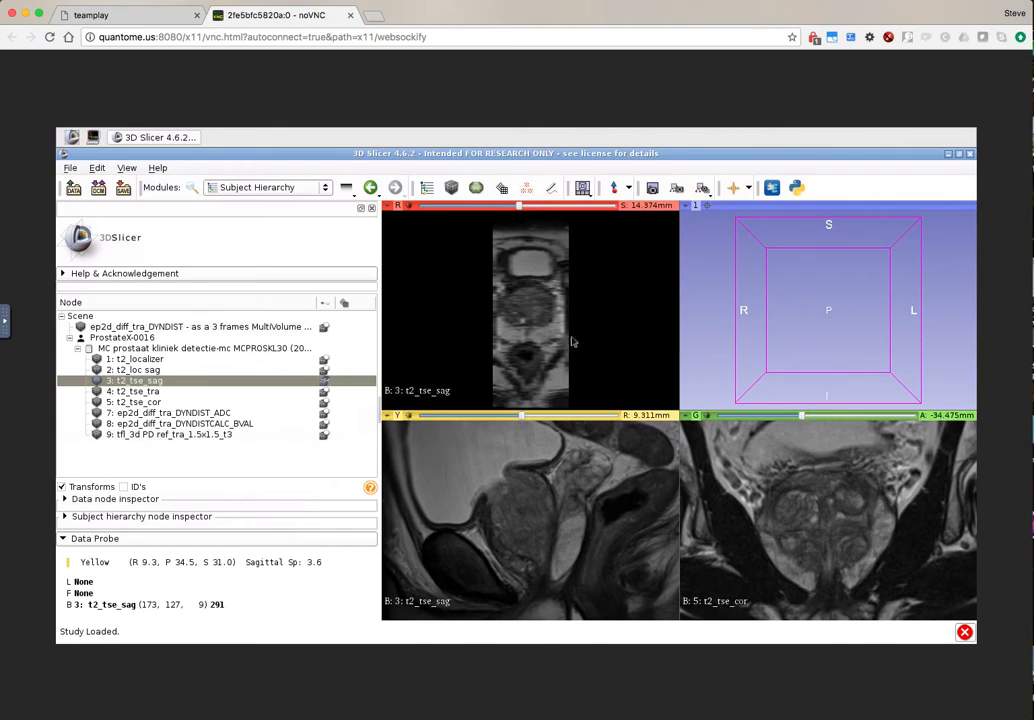
- Turn on a small crosshair and align the slice views from the prostate at about R 15.4 mm and S 11.2 mm
left_click(747, 190)
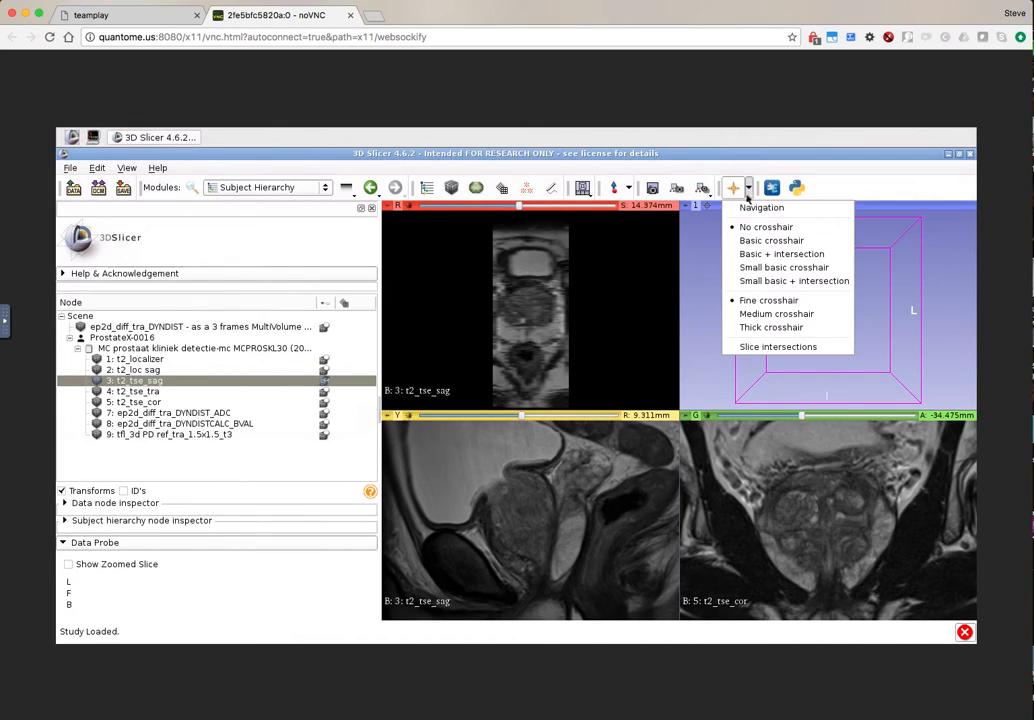
left_click(741, 254)
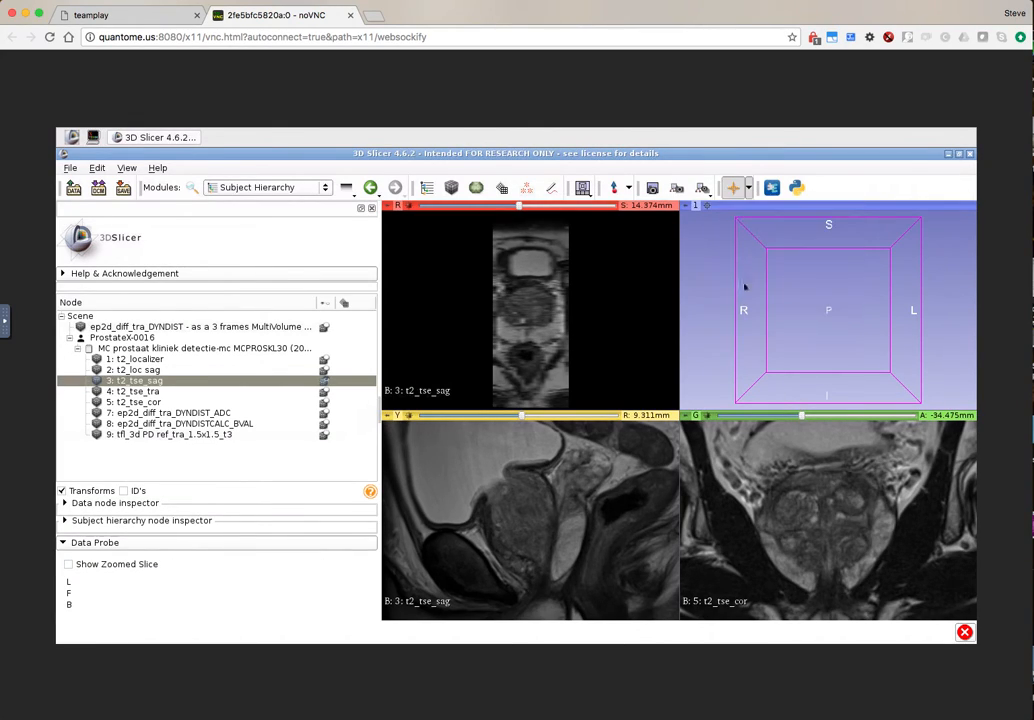
mouse_move(811, 517)
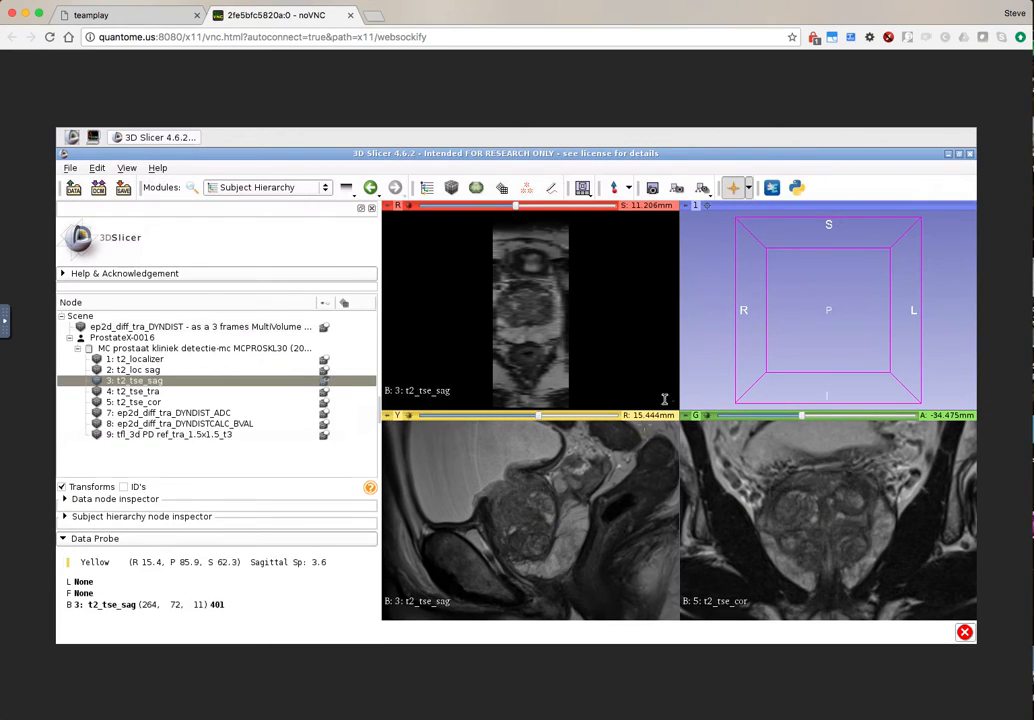
- Open the Extensions Manager and browse the catalogue of installable Slicer extensions
left_click(771, 187)
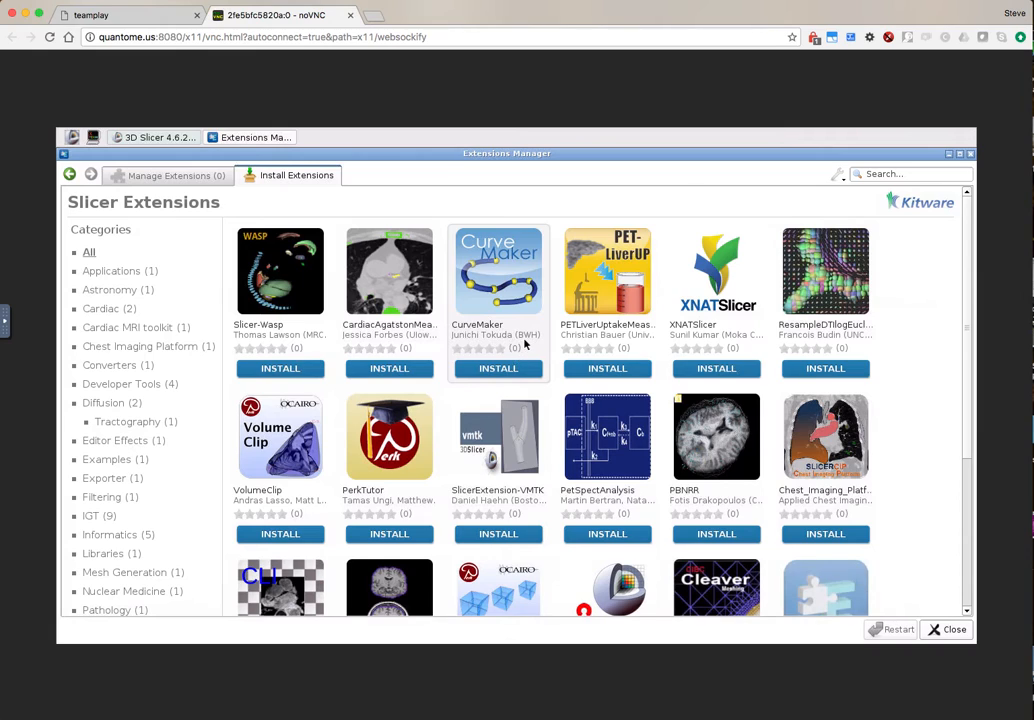
scroll(523, 344, "down", 2)
scroll(523, 344, "down", 10)
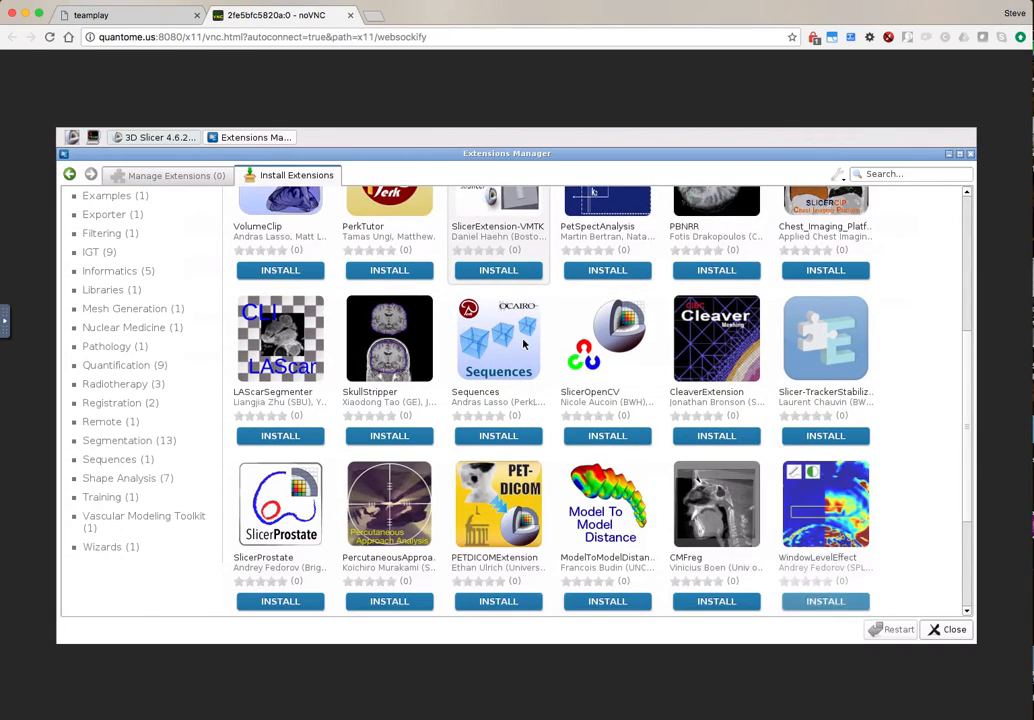
scroll(523, 344, "down", 5)
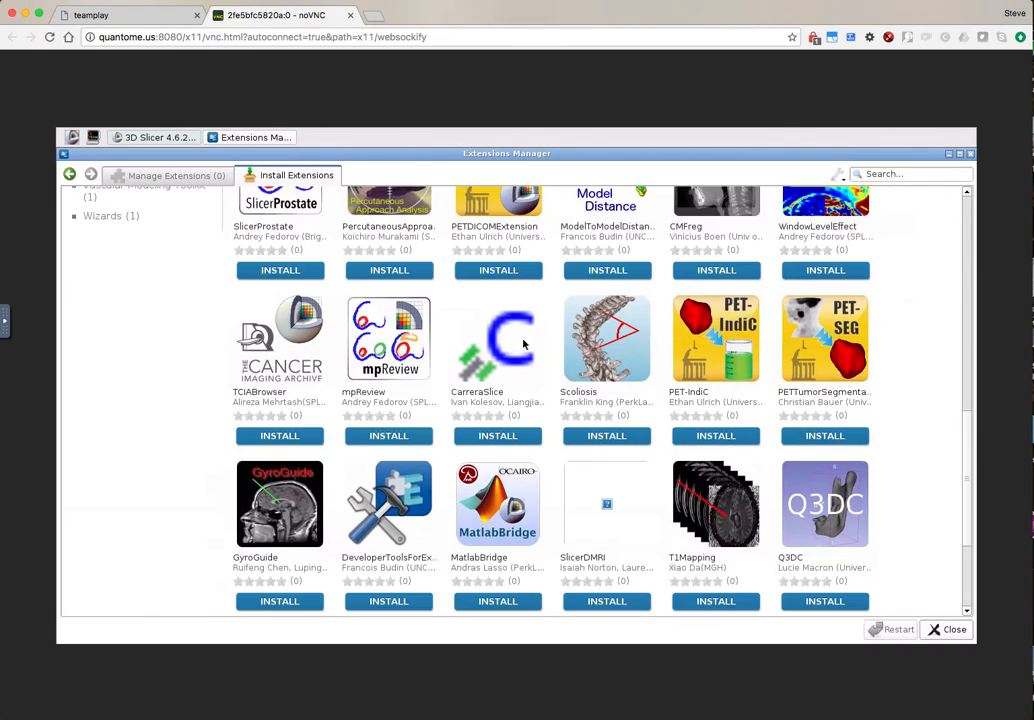
scroll(523, 344, "up", 6)
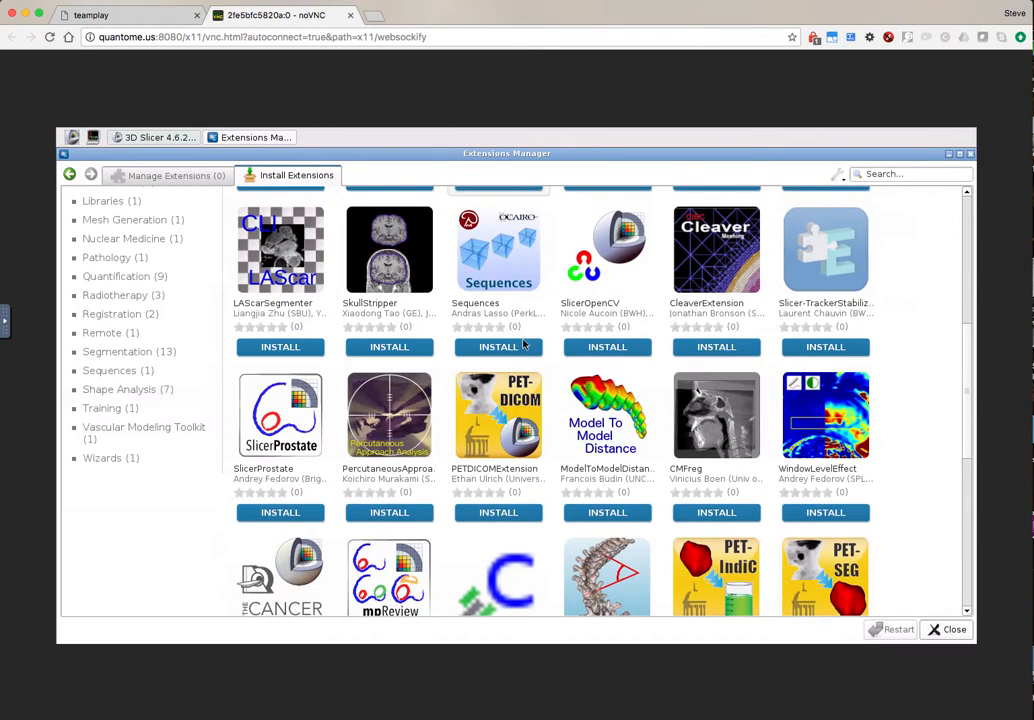
scroll(523, 344, "up", 4)
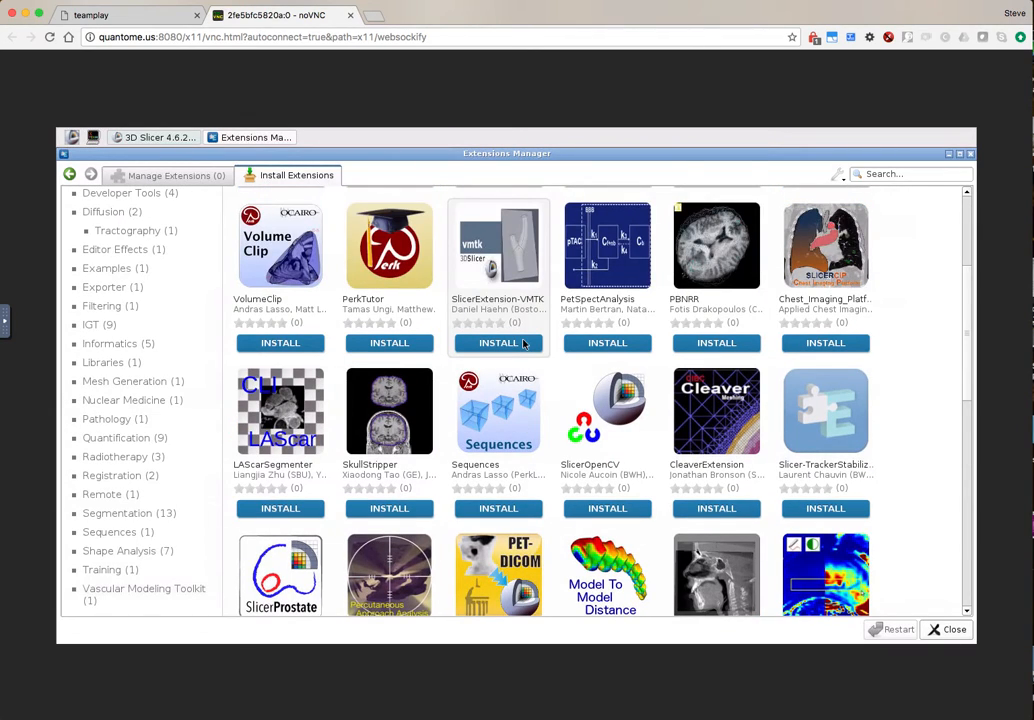
- Search the extensions for "mpre" and open the mpReview details page
left_click(896, 173)
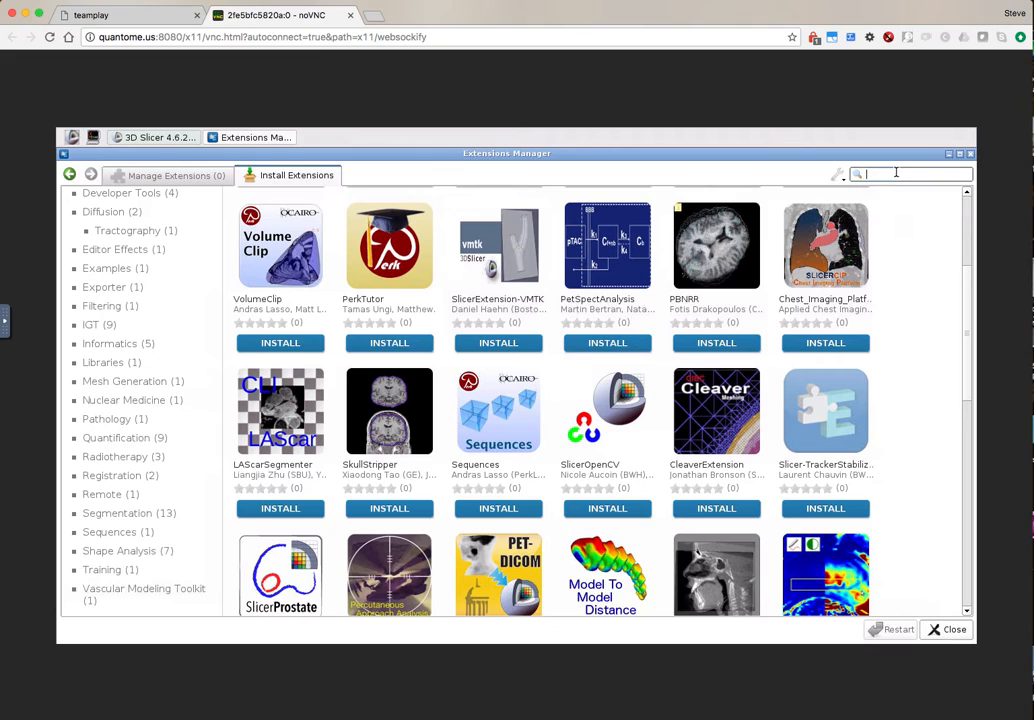
type("mpr")
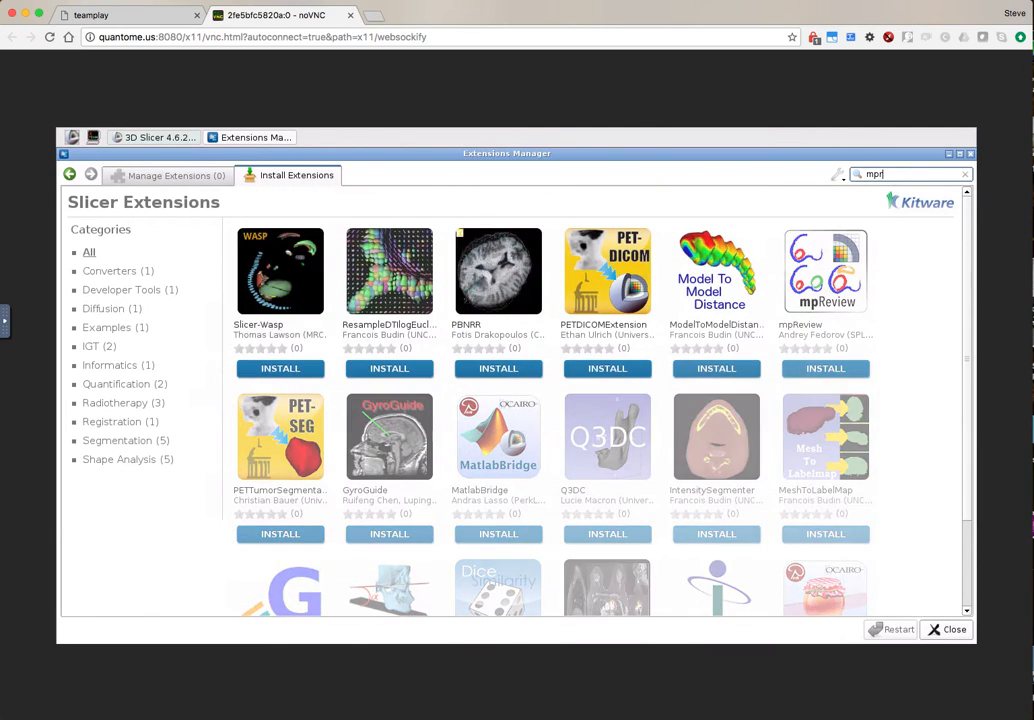
type("e")
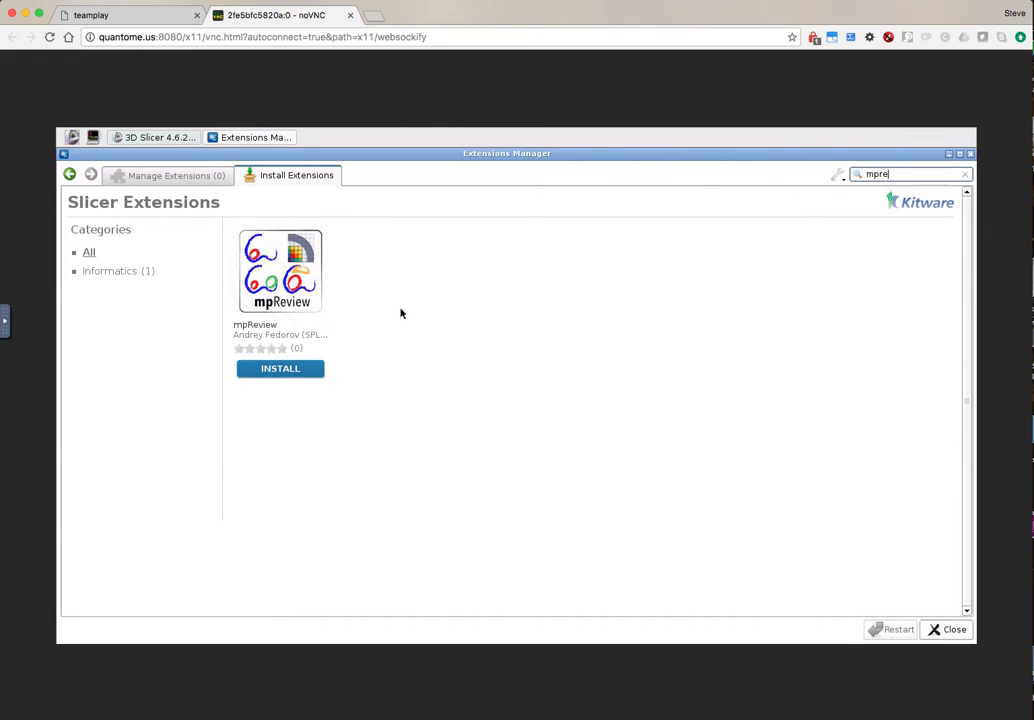
left_click(278, 270)
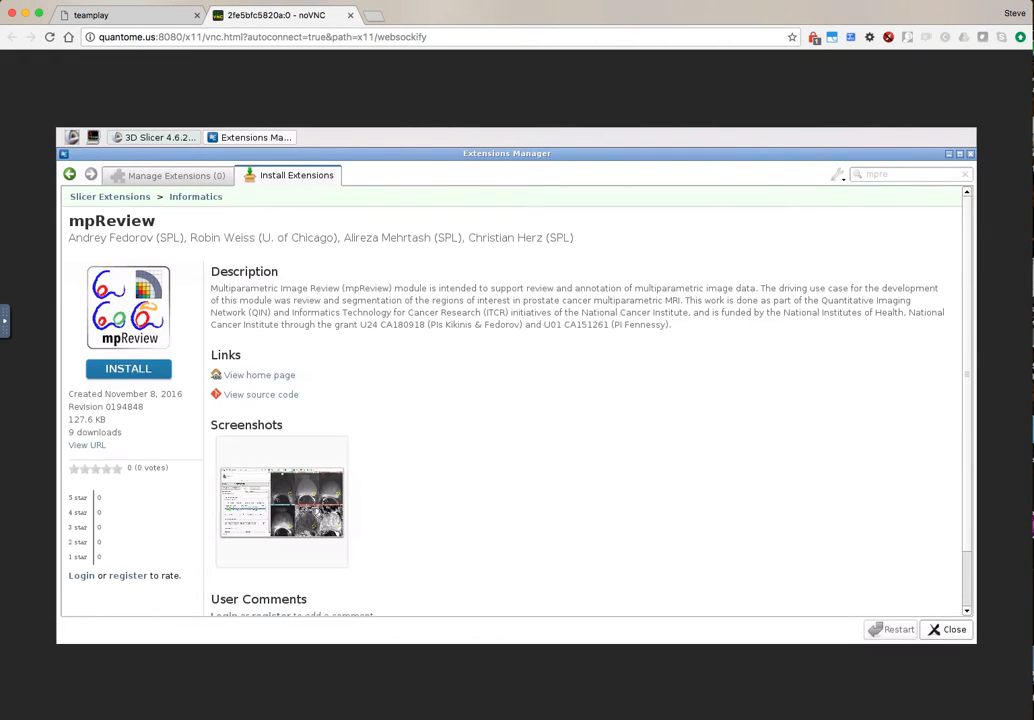
- View the enlarged mpReview screenshot, dismiss it and close the Extensions Manager
left_click(295, 505)
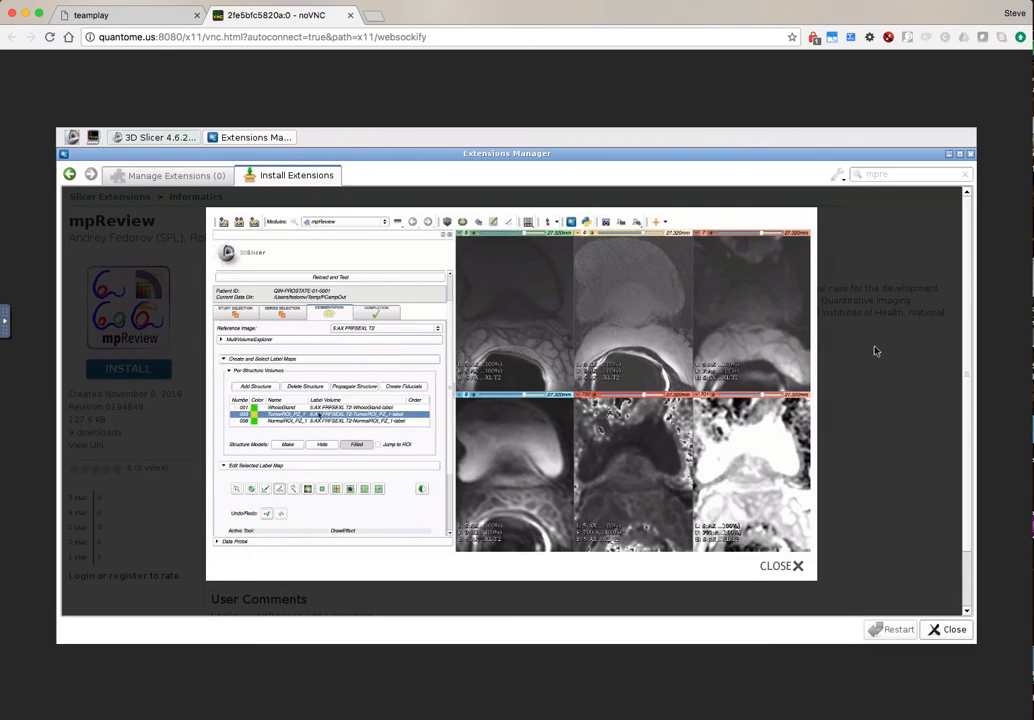
left_click(784, 569)
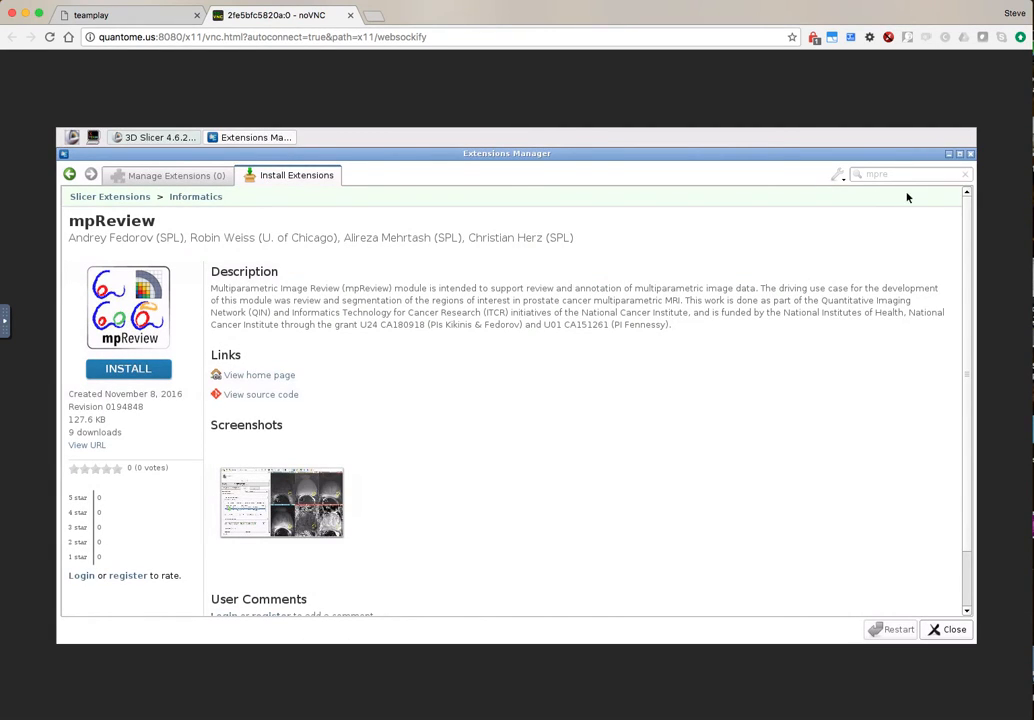
left_click(940, 629)
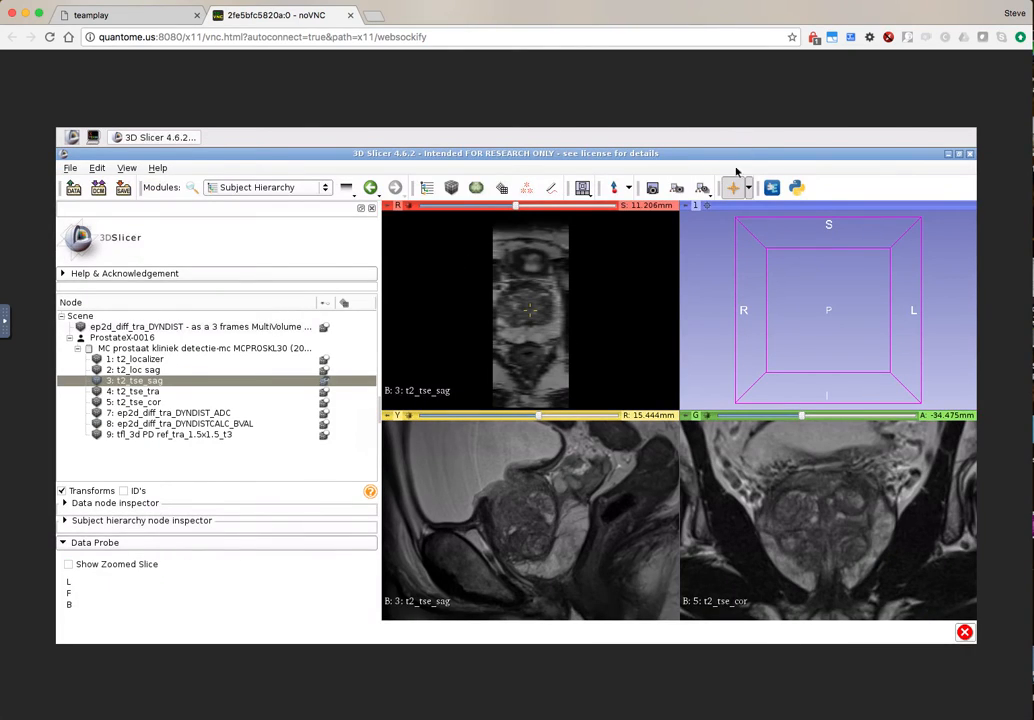
- Reopen the Extensions Manager, search all extensions for "slicetracker" and open the SliceTracker details page
left_click(768, 189)
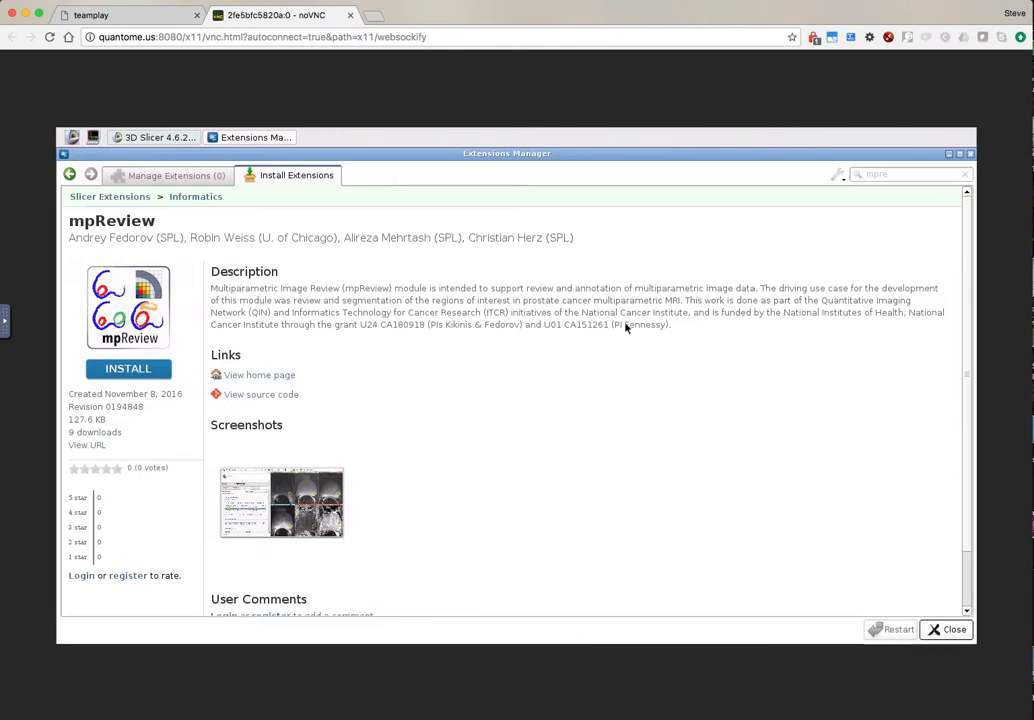
left_click(121, 198)
left_click(897, 176)
type("licetracker")
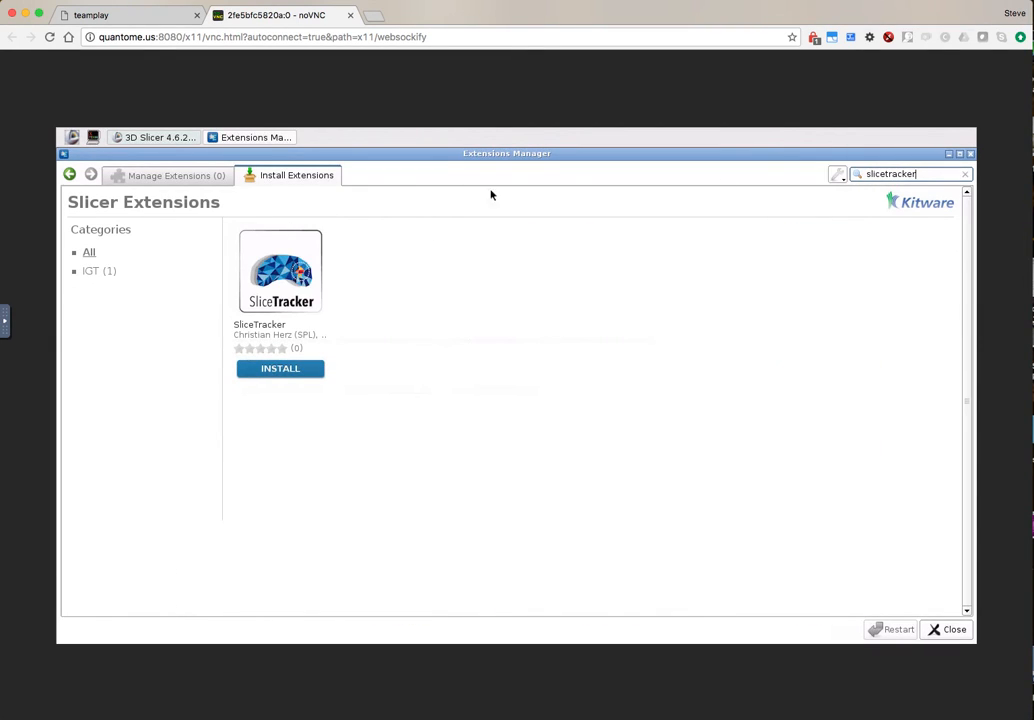
left_click(280, 270)
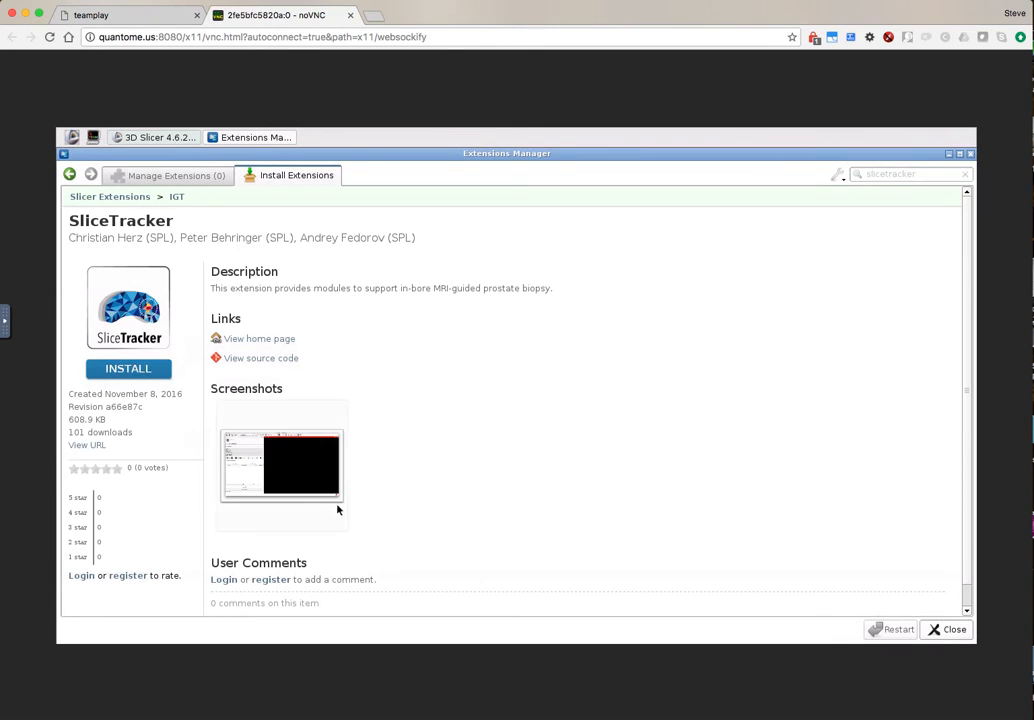
- View the enlarged SliceTracker screenshot, dismiss it and return to the slice views by closing the Extensions Manager
left_click(345, 478)
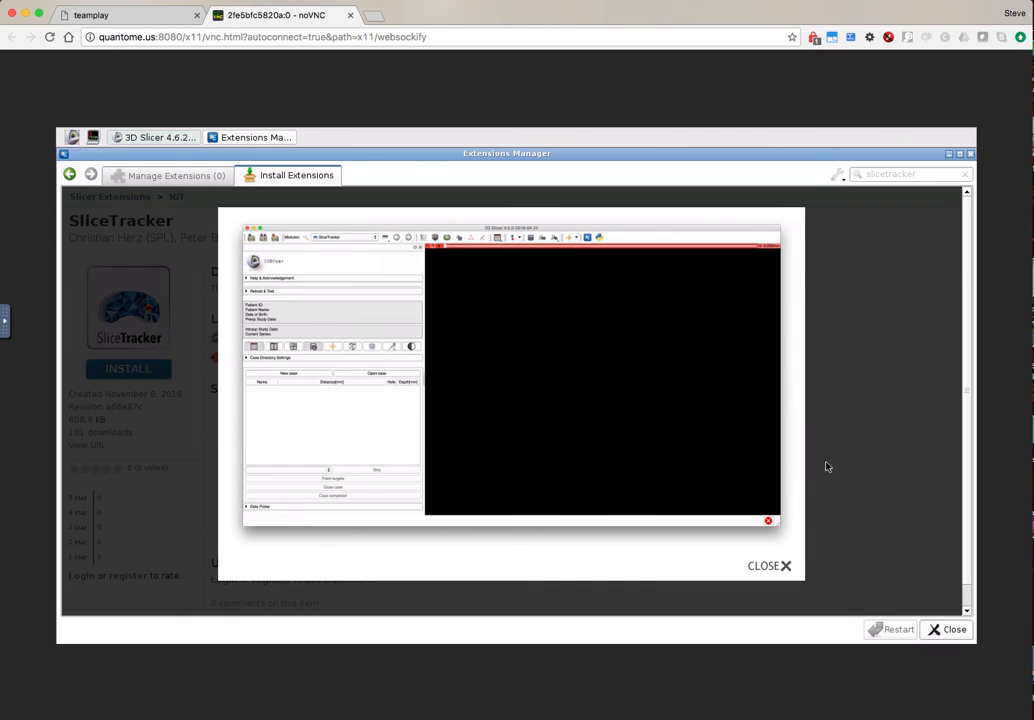
left_click(775, 568)
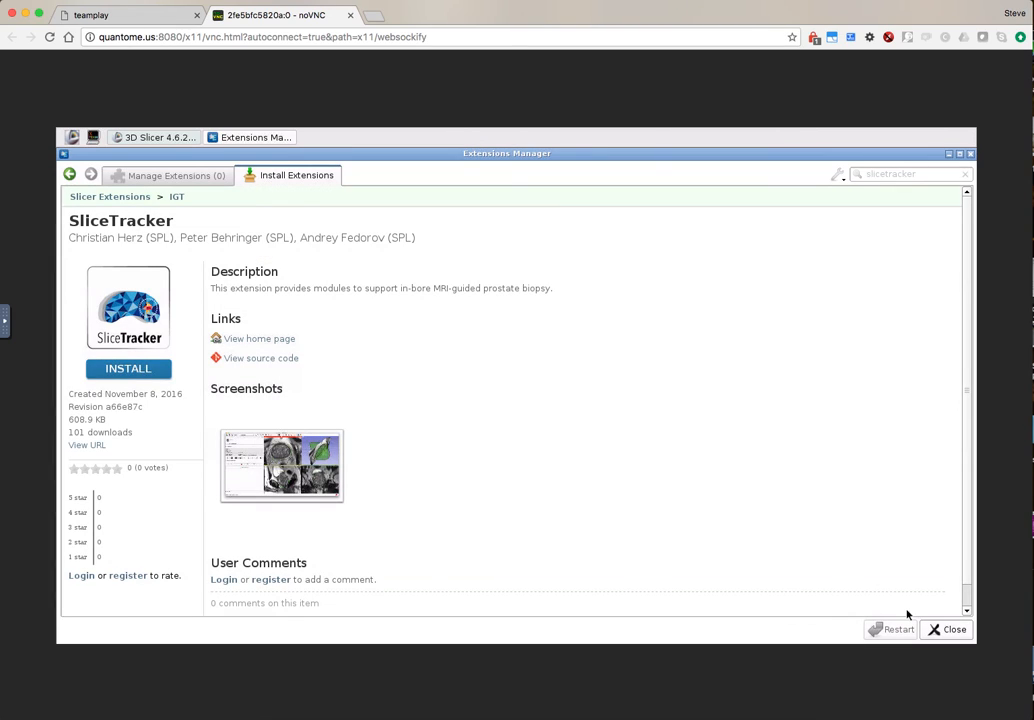
left_click(951, 629)
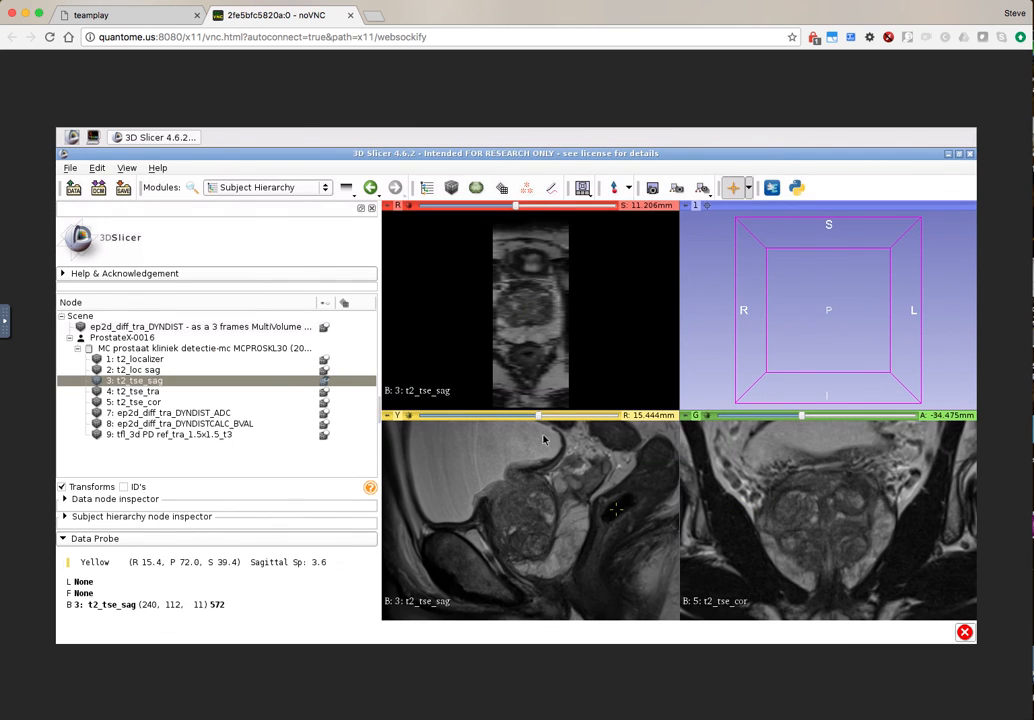